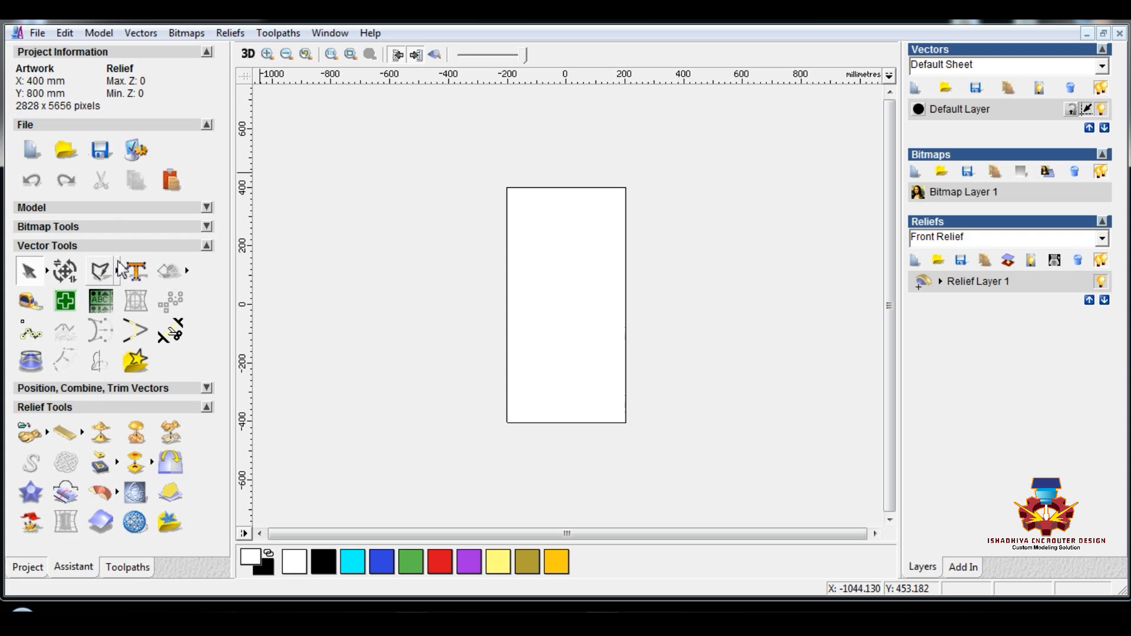
# - Draw a six-sided polygon with a radius of about 71 mm over the artwork's left edge, slightly below its middle
pyautogui.click(118, 270)
pyautogui.click(244, 273)
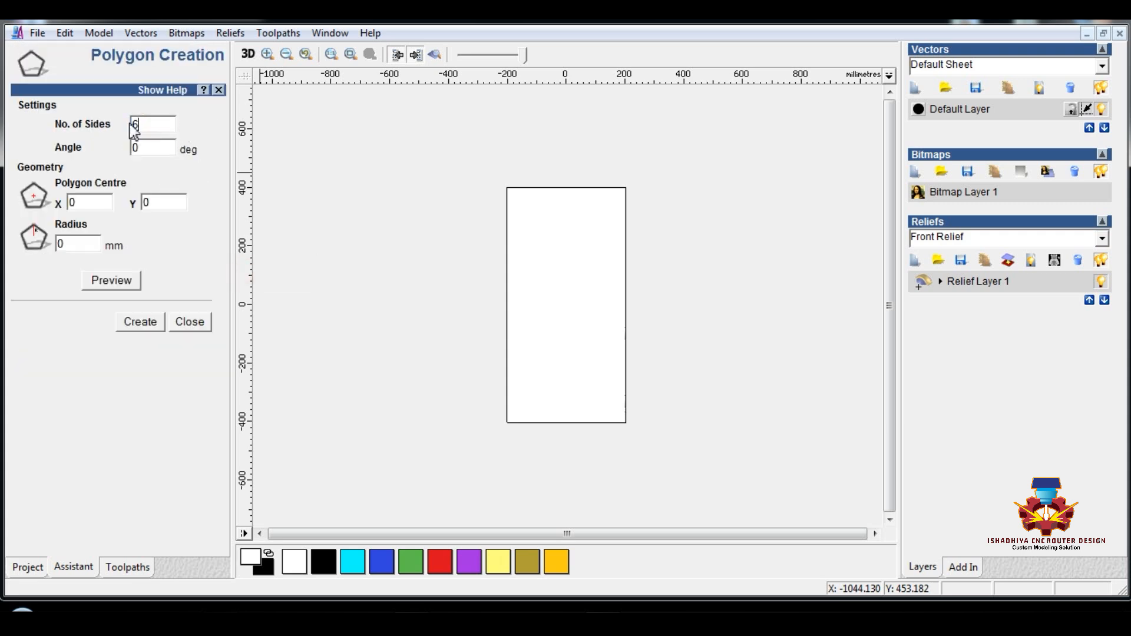
pyautogui.click(135, 326)
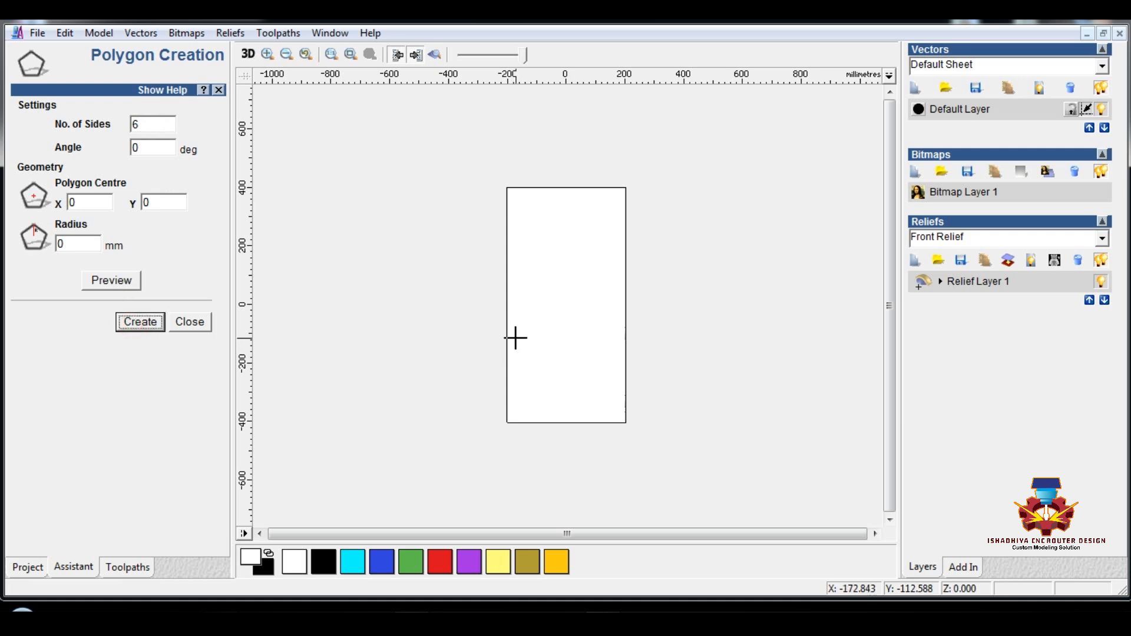
pyautogui.moveTo(514, 316); pyautogui.dragTo(527, 332)
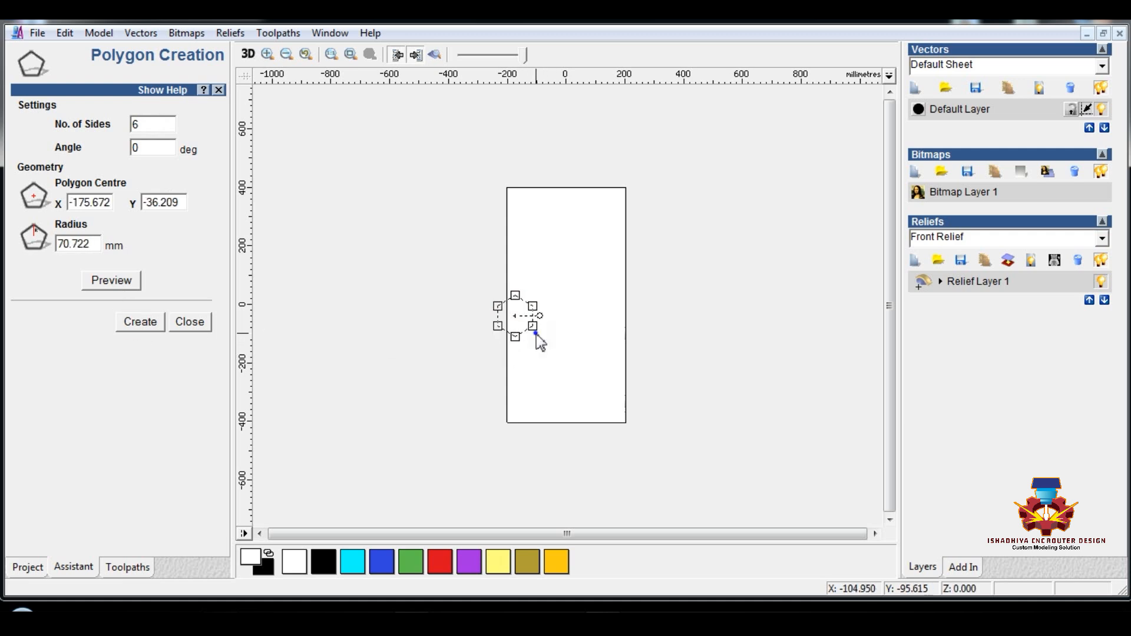
pyautogui.press('Escape')
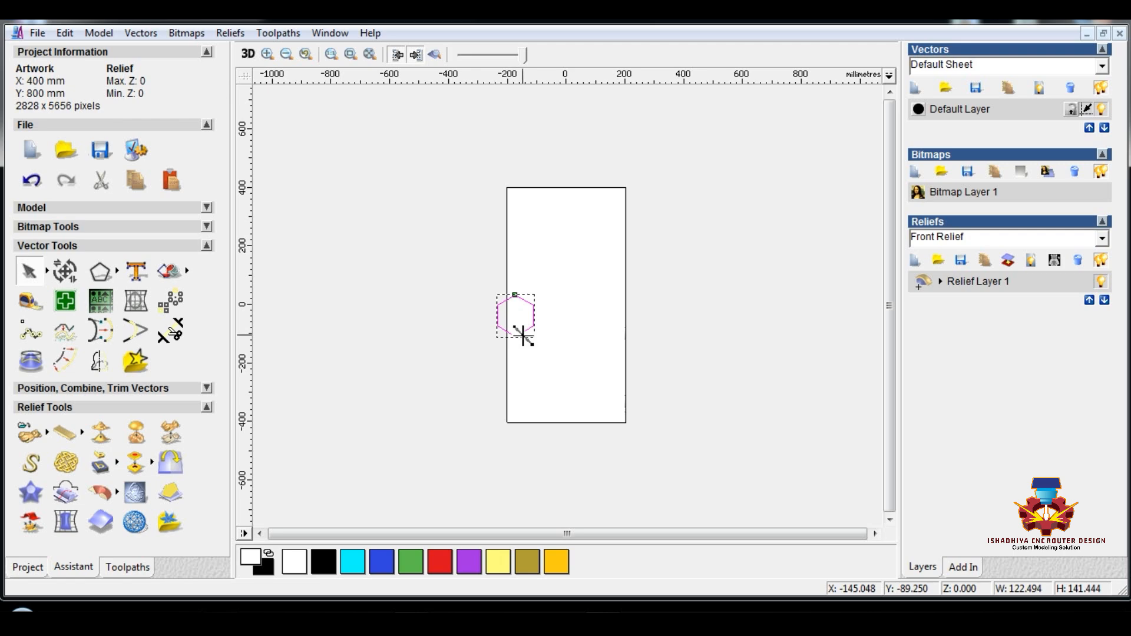
# - Copy the hexagon edge to edge to build a horizontal row of six touching hexagons
pyautogui.scroll(1, 523, 335)
pyautogui.moveTo(437, 326); pyautogui.dragTo(582, 326)
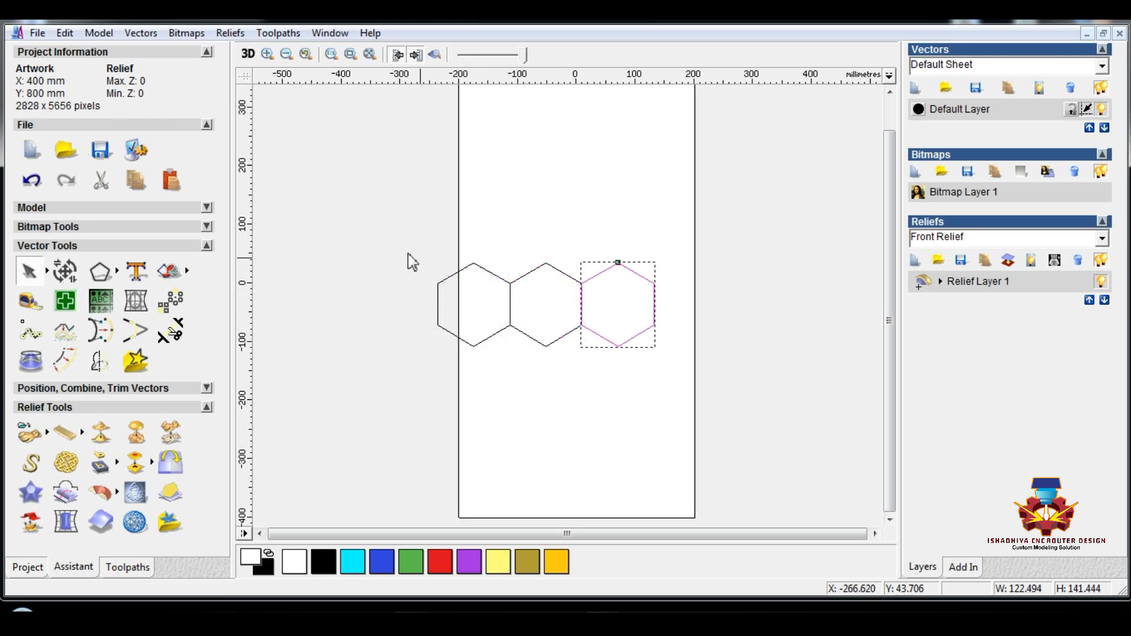
pyautogui.moveTo(409, 256); pyautogui.dragTo(760, 387)
pyautogui.moveTo(438, 324); pyautogui.dragTo(653, 324)
# - Scale the whole hexagon row proportionally to a width of 400 mm and centre it on the artwork
pyautogui.moveTo(409, 255); pyautogui.dragTo(887, 383)
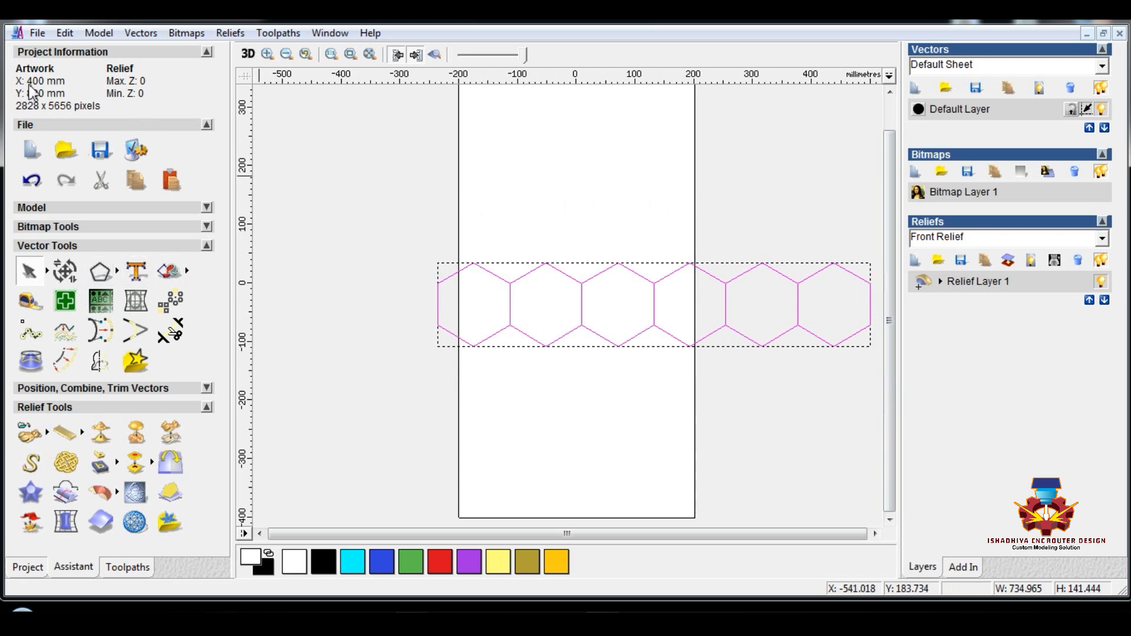
pyautogui.click(65, 271)
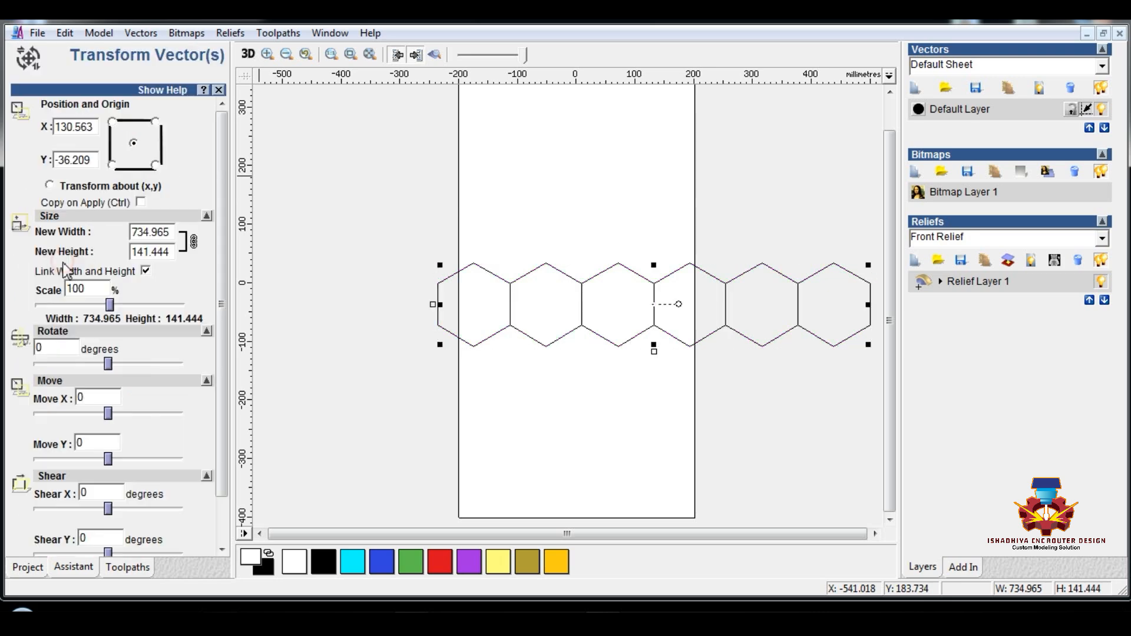
pyautogui.moveTo(165, 232); pyautogui.dragTo(128, 238)
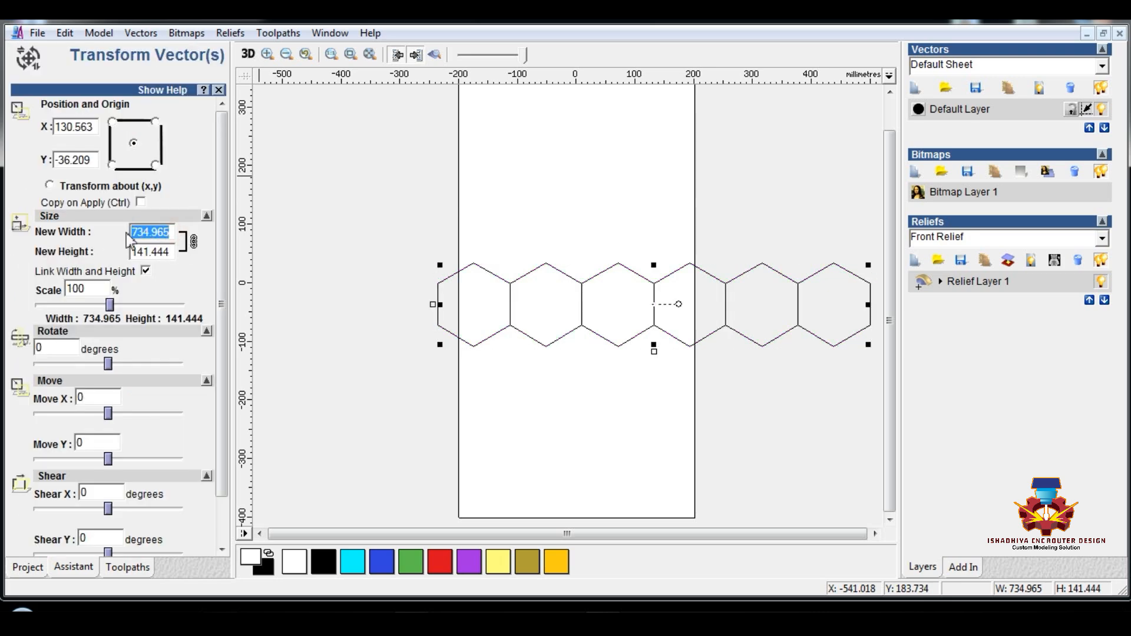
pyautogui.write('400')
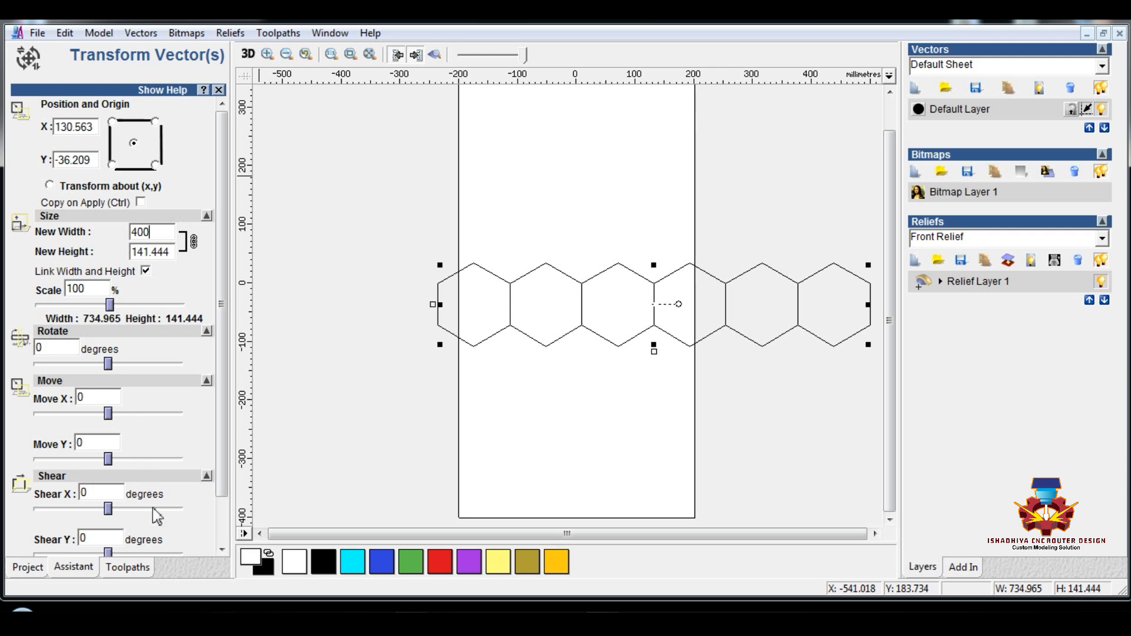
pyautogui.scroll(-3, 156, 517)
pyautogui.click(137, 531)
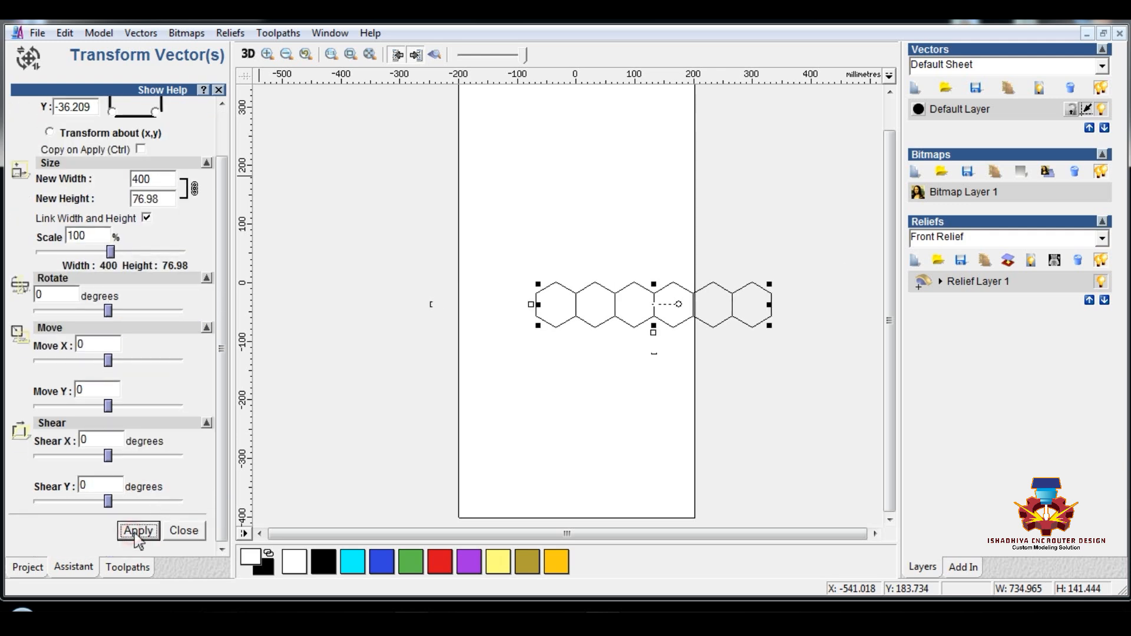
pyautogui.click(184, 531)
pyautogui.press('F9')
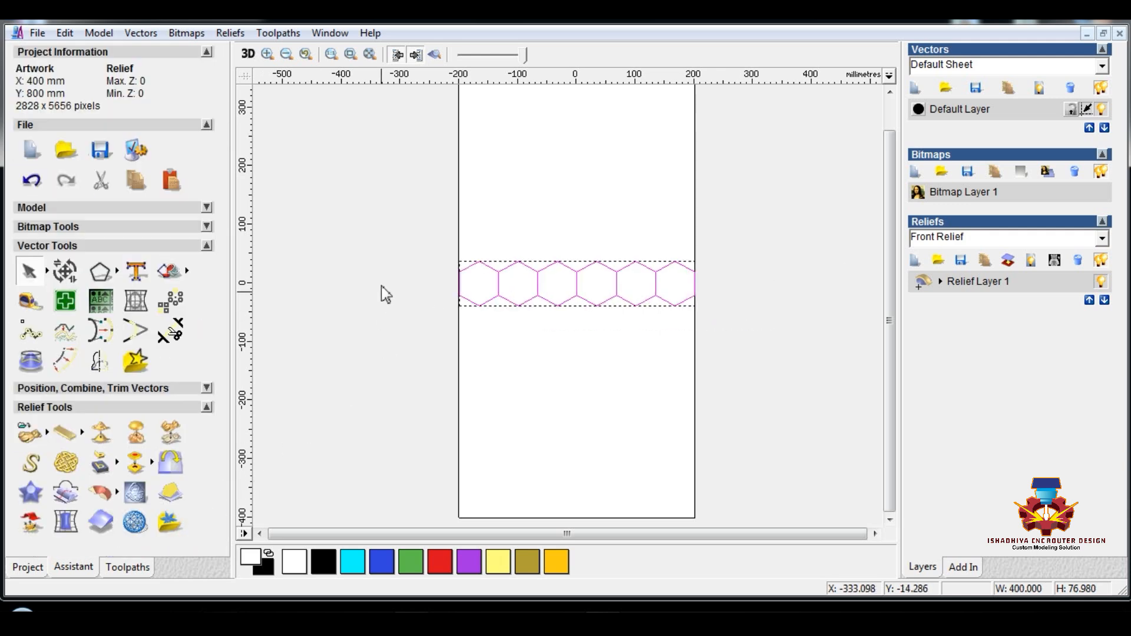
# - Delete every hexagon in the row except the leftmost one
pyautogui.click(495, 361)
pyautogui.scroll(2, 509, 347)
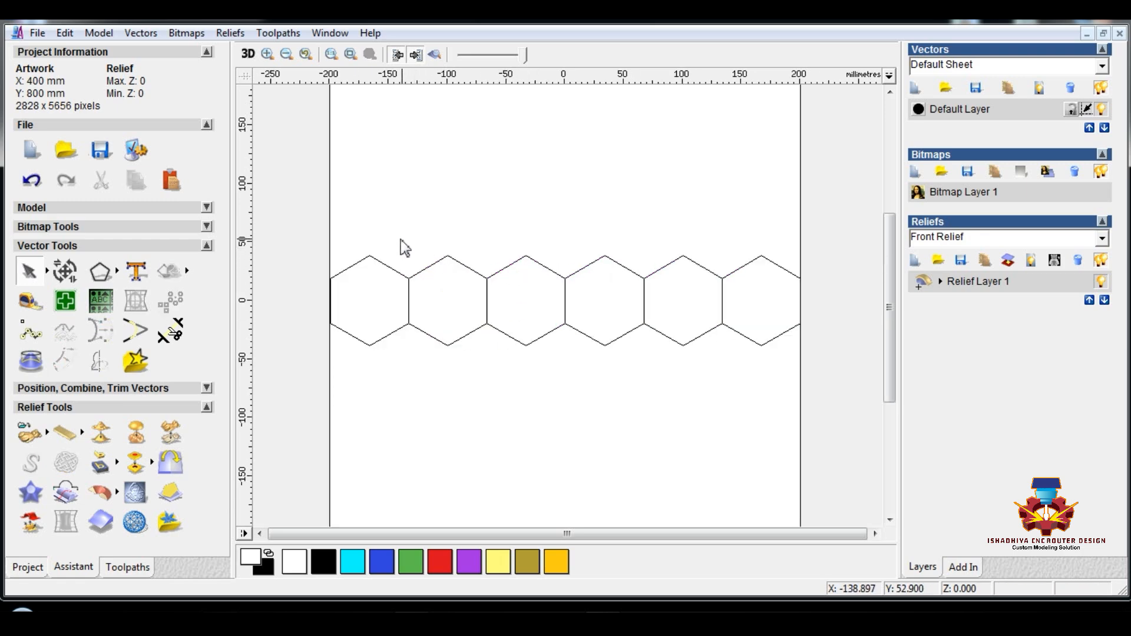
pyautogui.moveTo(403, 248); pyautogui.dragTo(819, 415)
pyautogui.press('Delete')
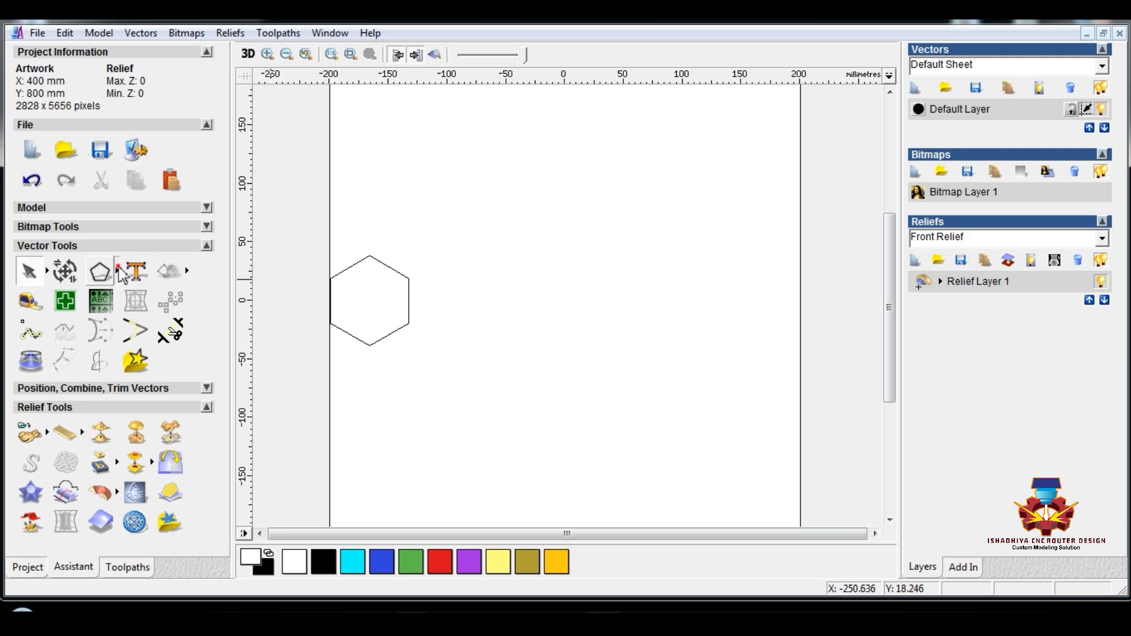
# - Draw a vertical polyline across the remaining hexagon from its bottom vertex to its top vertex
pyautogui.click(118, 268)
pyautogui.click(190, 271)
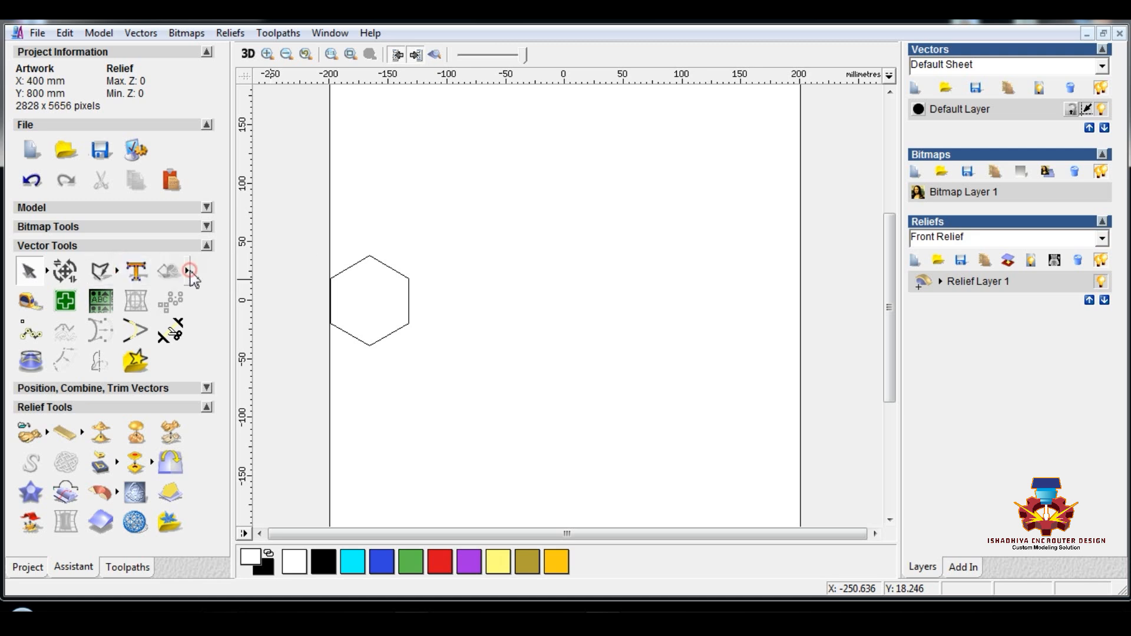
pyautogui.click(368, 346)
pyautogui.click(369, 256)
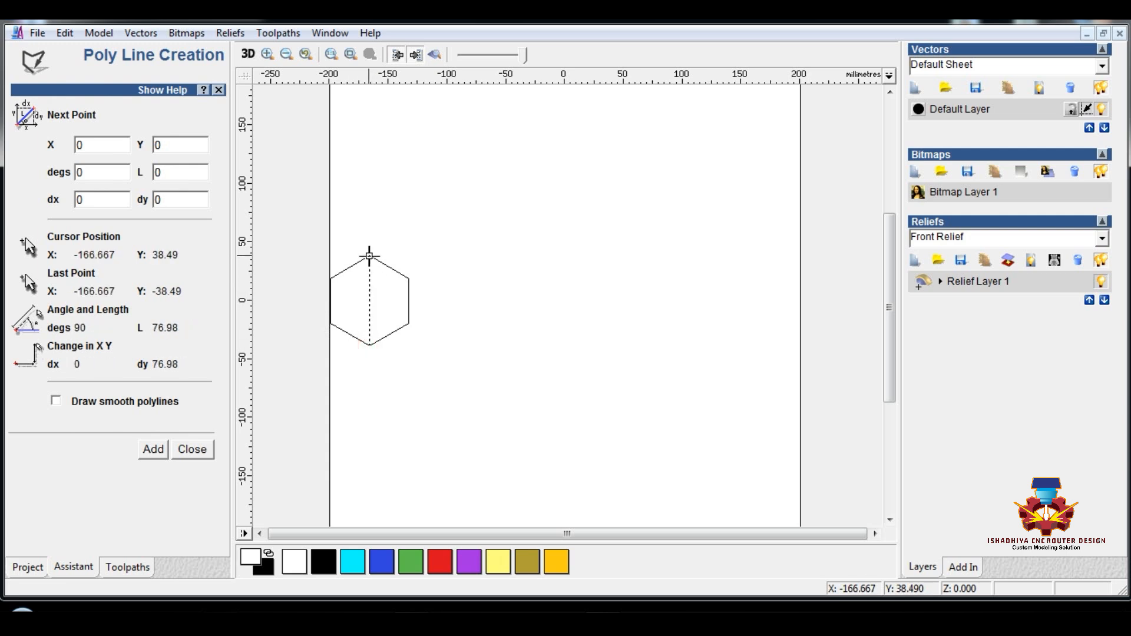
pyautogui.rightClick(374, 226)
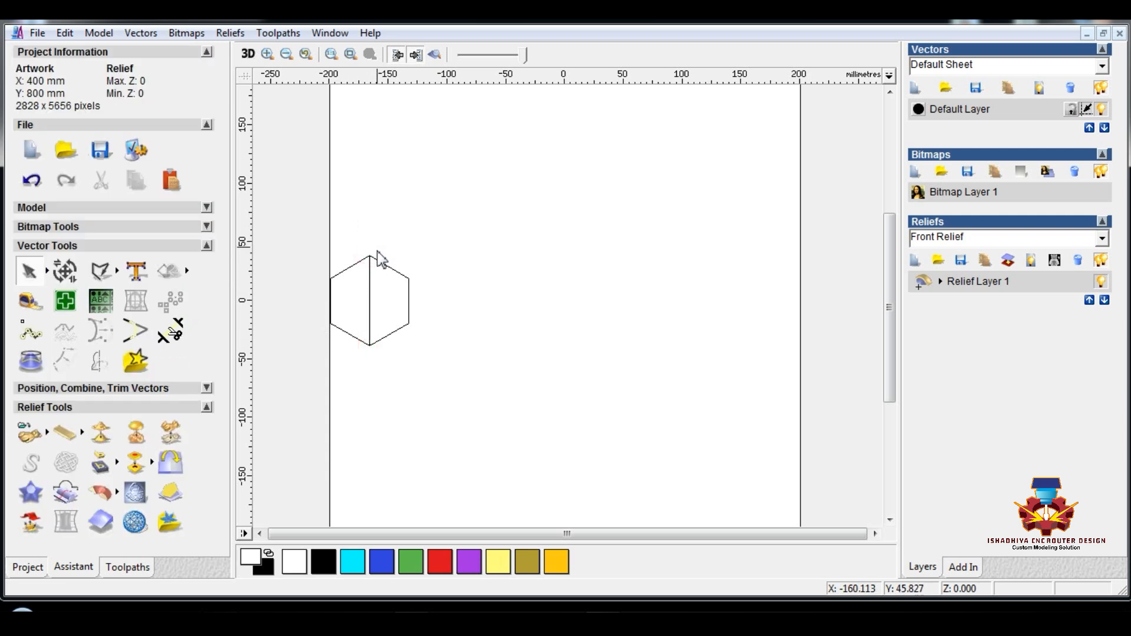
# - Copy the hexagon up and to the left so the copy's bottom vertex meets the original's upper-left vertex
pyautogui.click(397, 331)
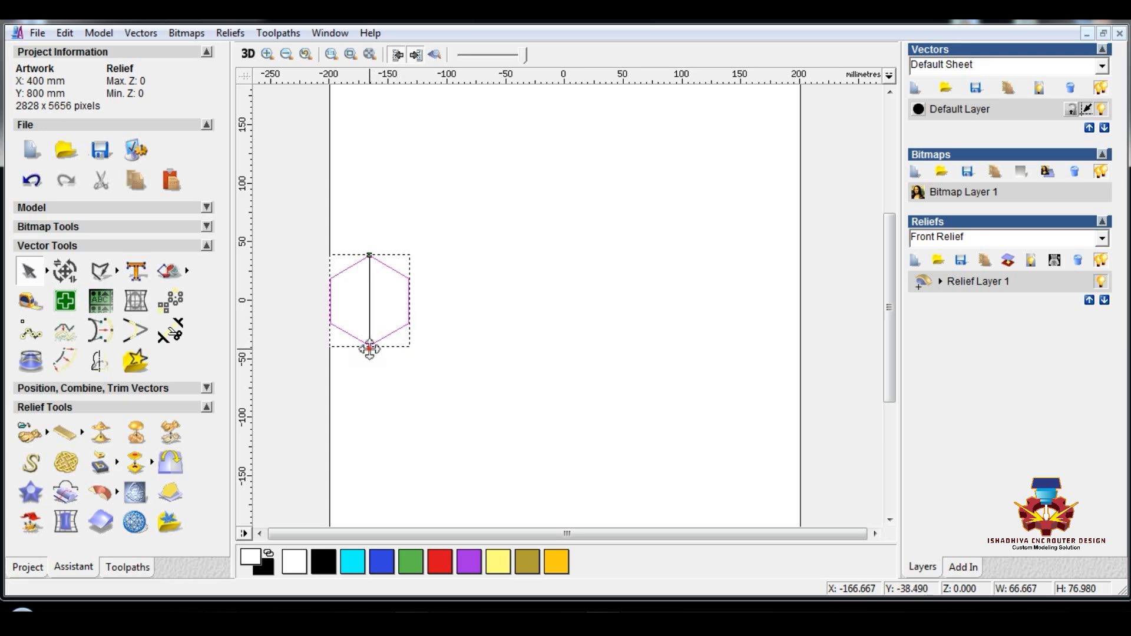
pyautogui.keyDown('ctrl'); pyautogui.moveTo(369, 349); pyautogui.dragTo(330, 280); pyautogui.keyUp('ctrl')
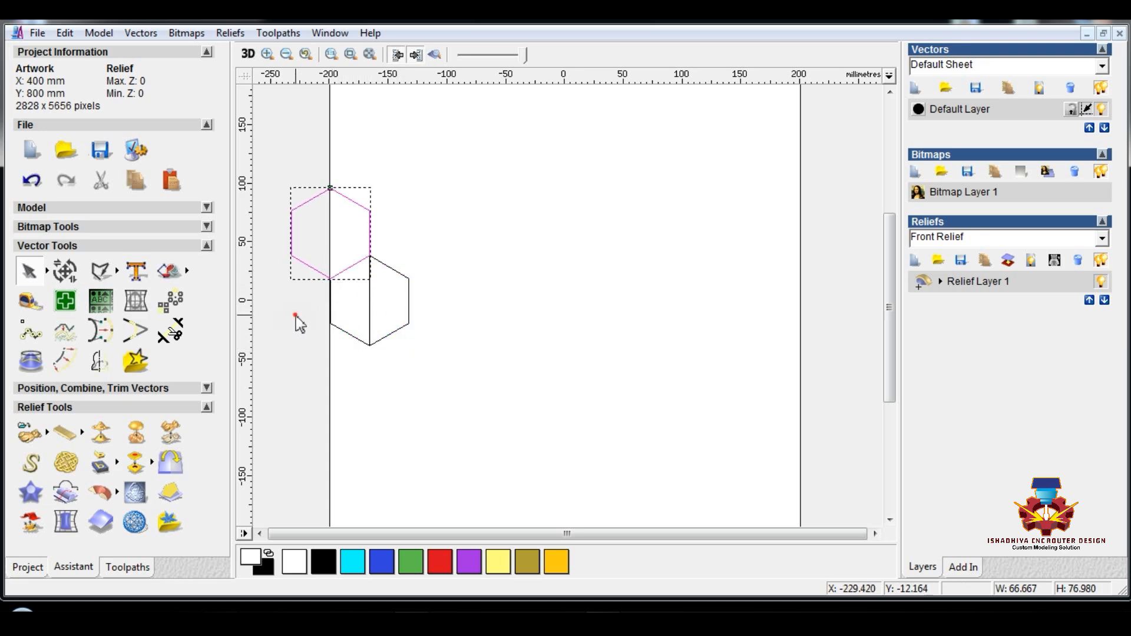
pyautogui.click(300, 323)
# - Draw a diagonal polyline across the upper hexagon from its lower-left vertex to its upper-right vertex
pyautogui.click(100, 272)
pyautogui.click(291, 255)
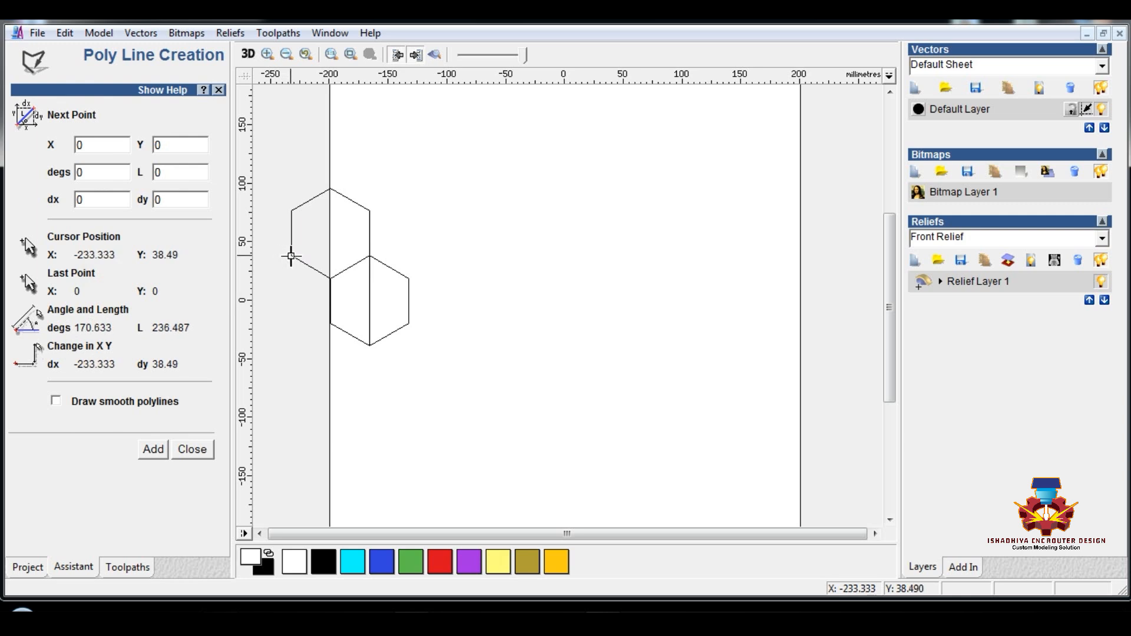
pyautogui.click(371, 213)
pyautogui.press('Escape')
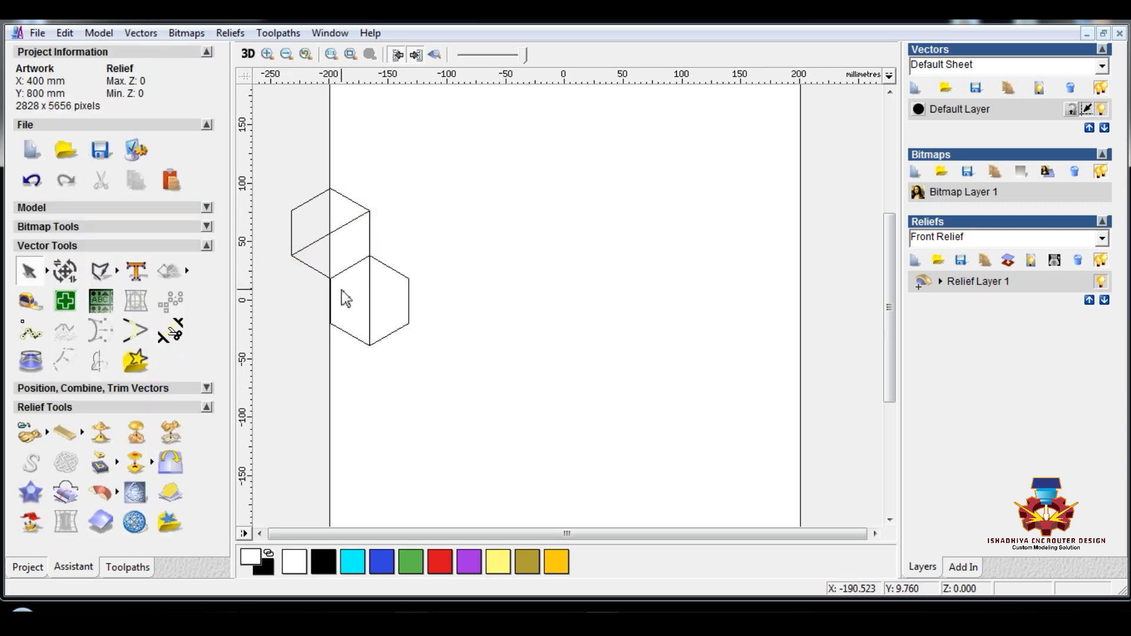
# - Split both hexagon outlines into halves at the vertices where their dividing lines end, using node editing
pyautogui.click(31, 271)
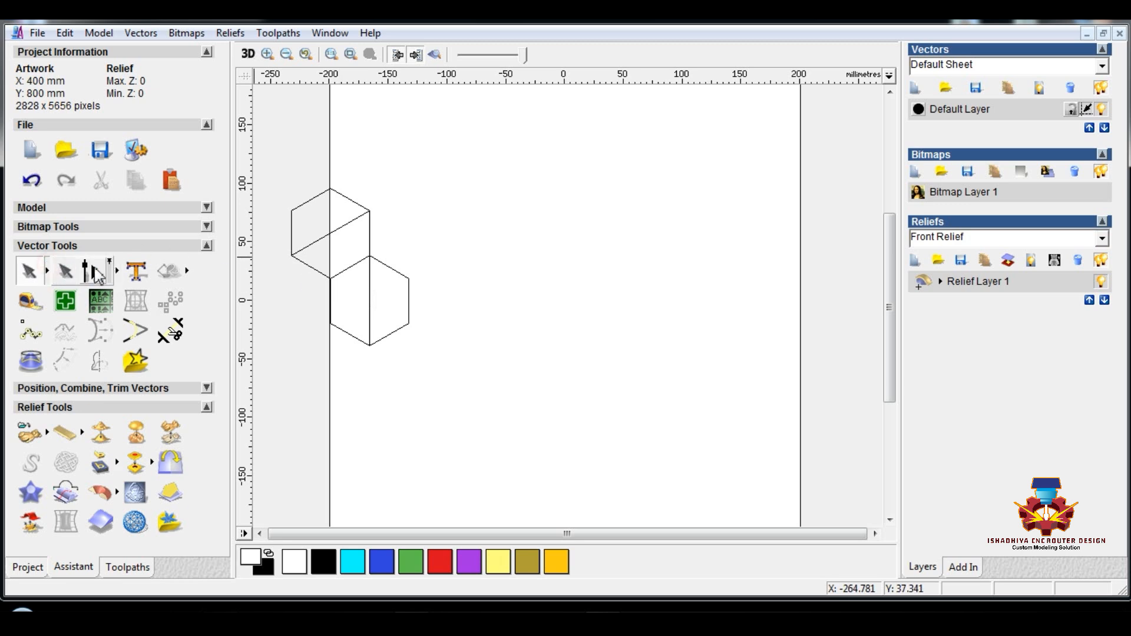
pyautogui.click(393, 270)
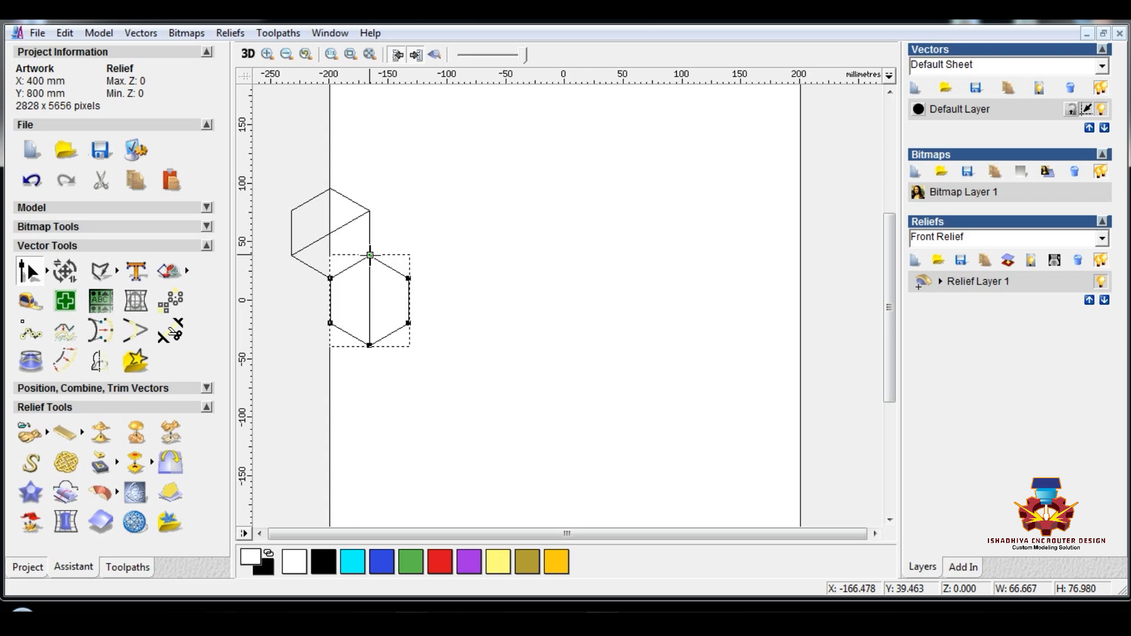
pyautogui.click(370, 343)
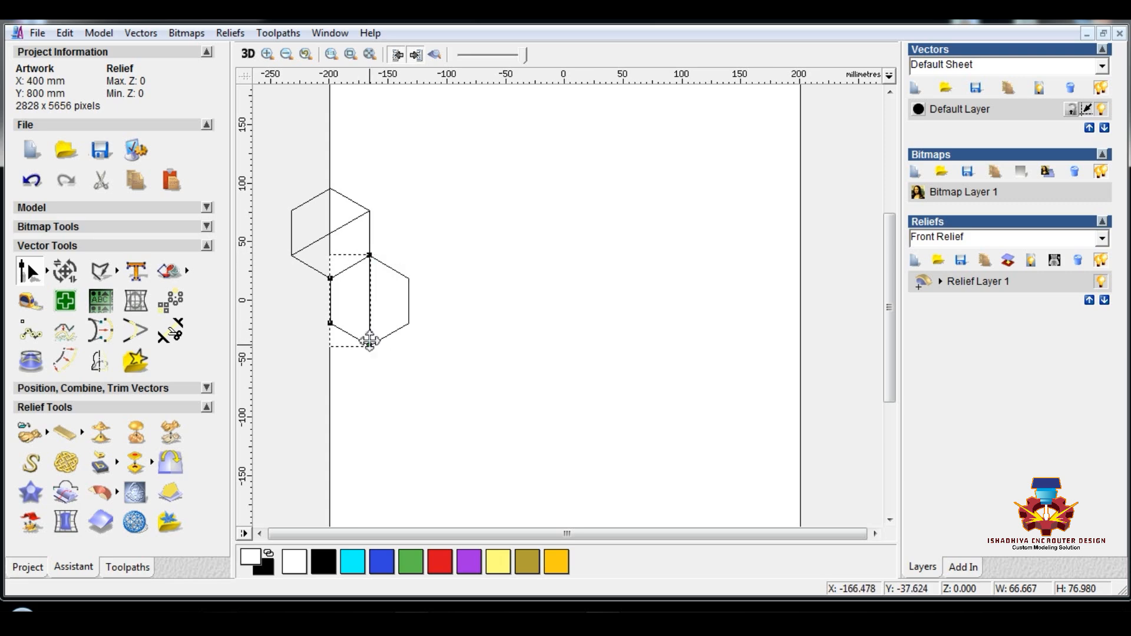
pyautogui.click(371, 219)
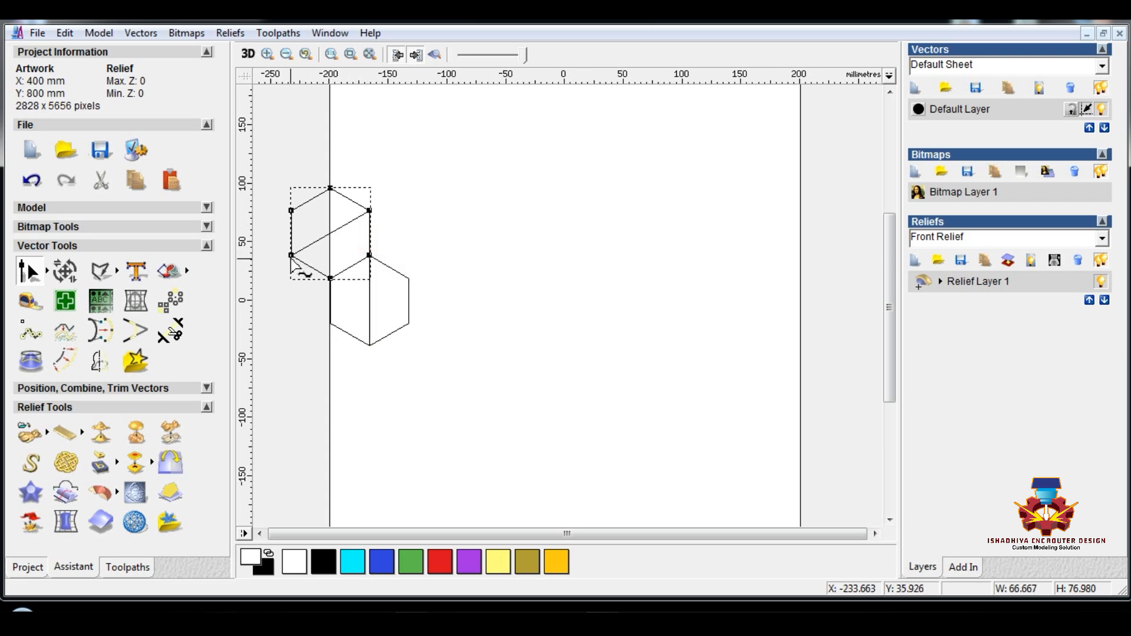
pyautogui.click(288, 294)
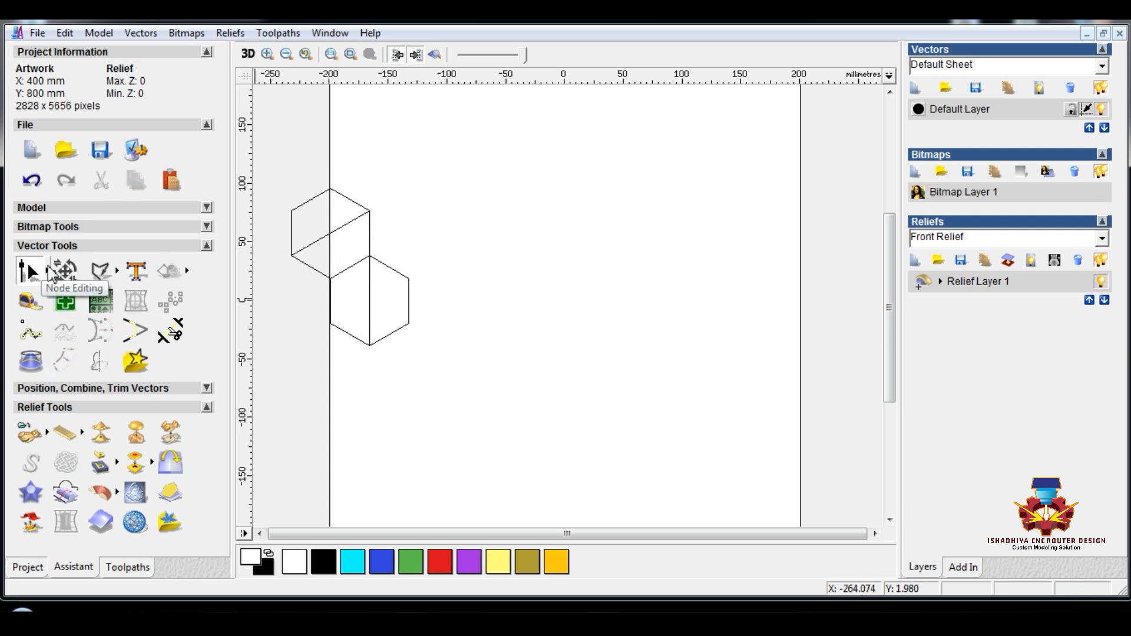
pyautogui.click(70, 275)
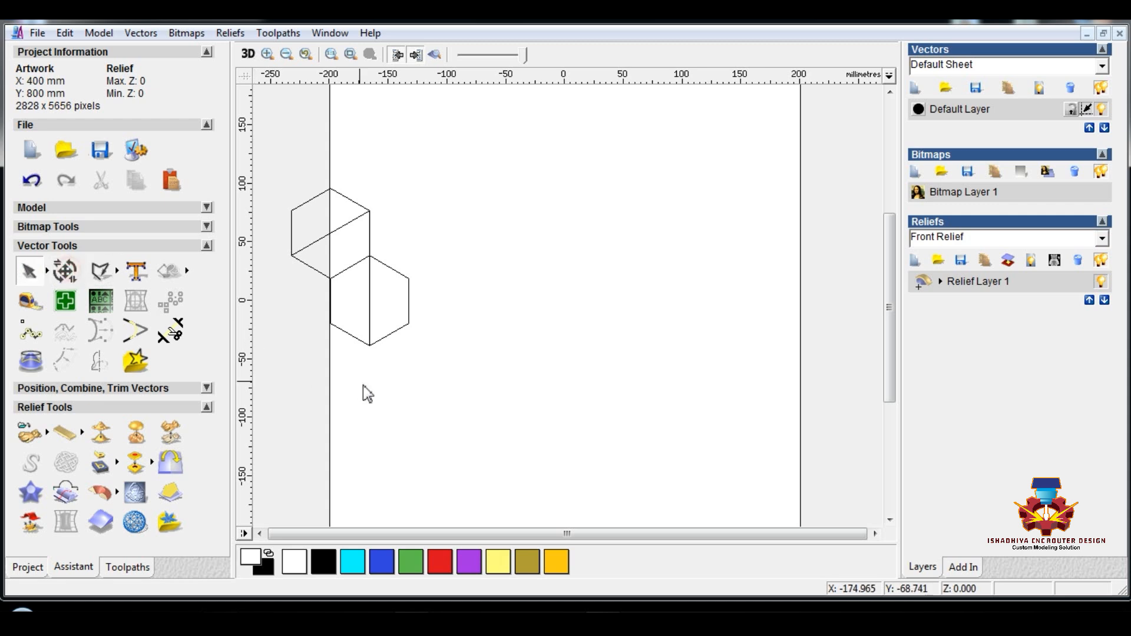
# - Duplicate the lower hexagon's vertical dividing line in place
pyautogui.click(370, 320)
pyautogui.rightClick(368, 321)
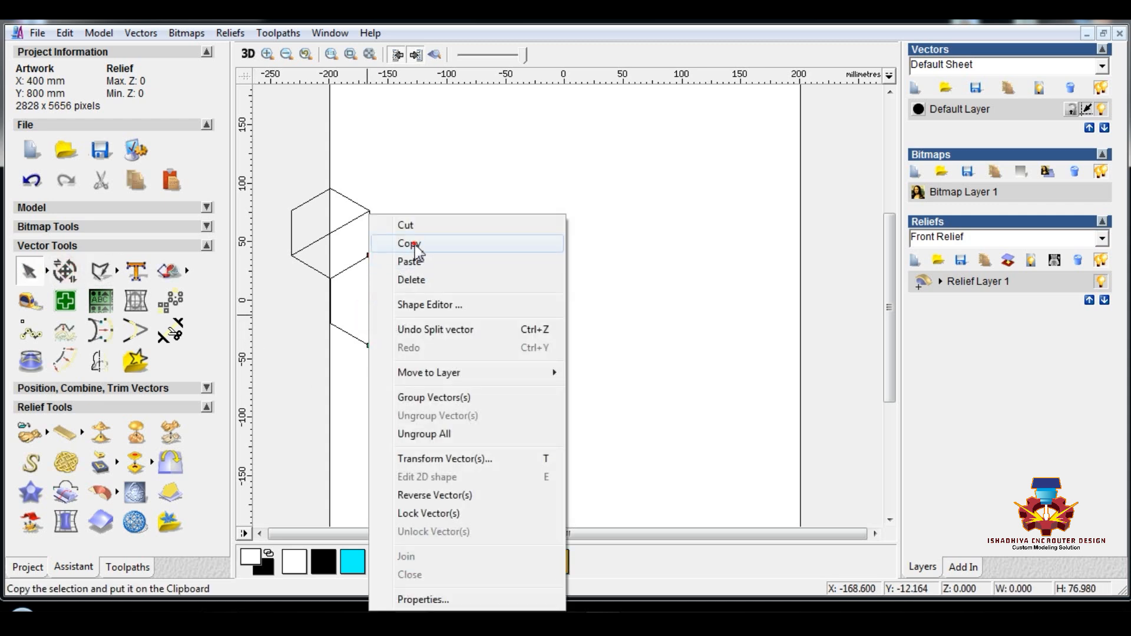
pyautogui.click(412, 243)
pyautogui.rightClick(373, 293)
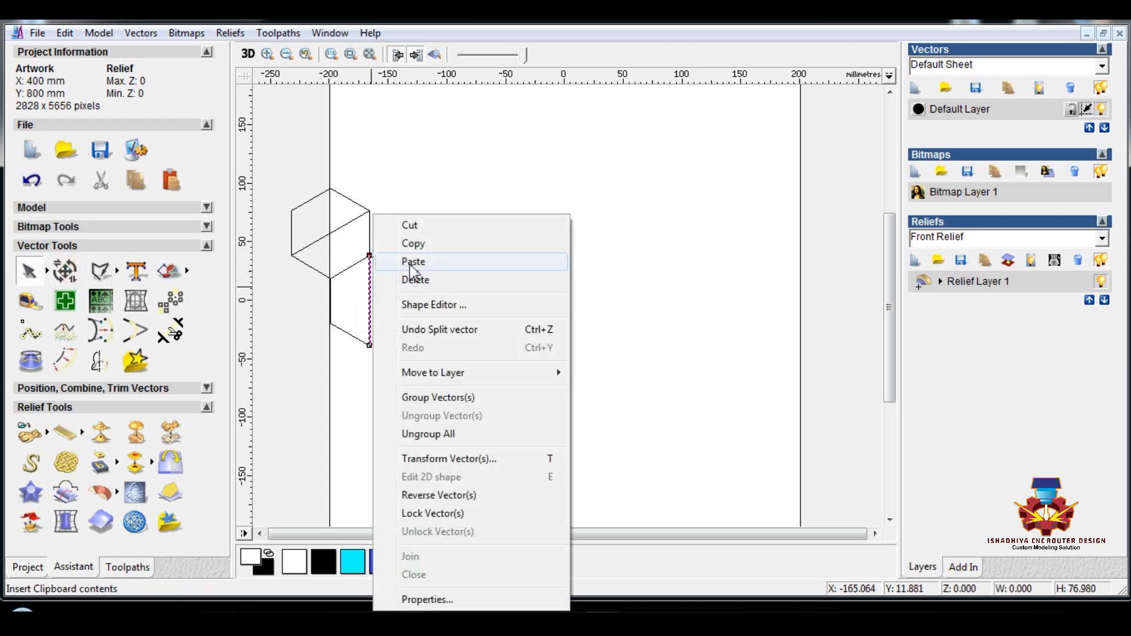
pyautogui.click(406, 261)
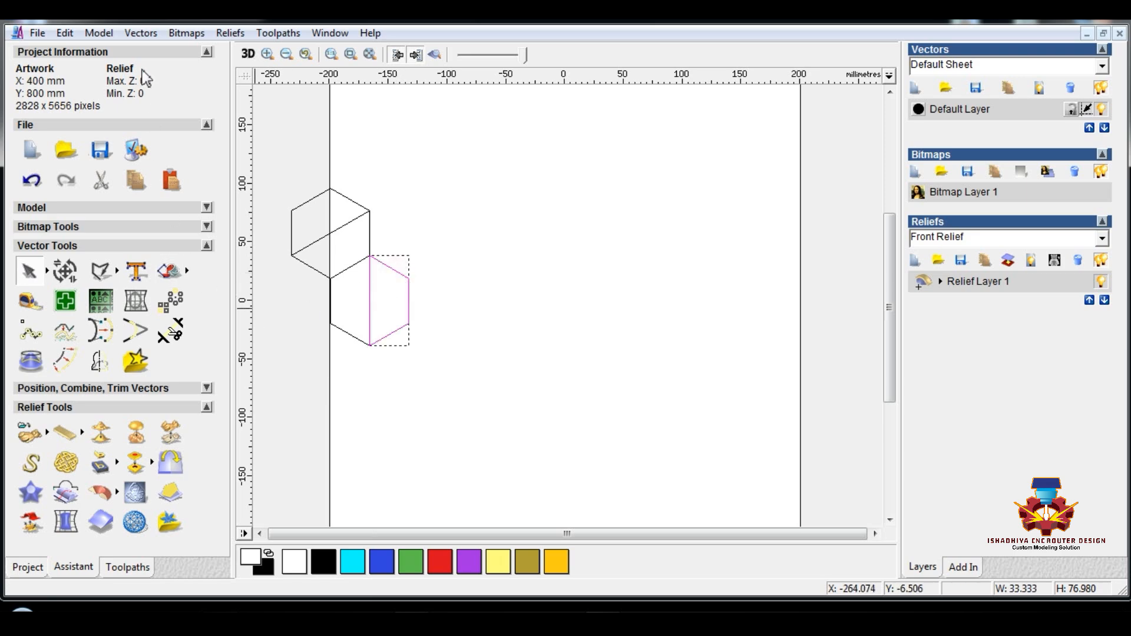
# - Join each half of the lower hexagon with one copy of the vertical line, using a 0.015 tolerance
pyautogui.click(140, 33)
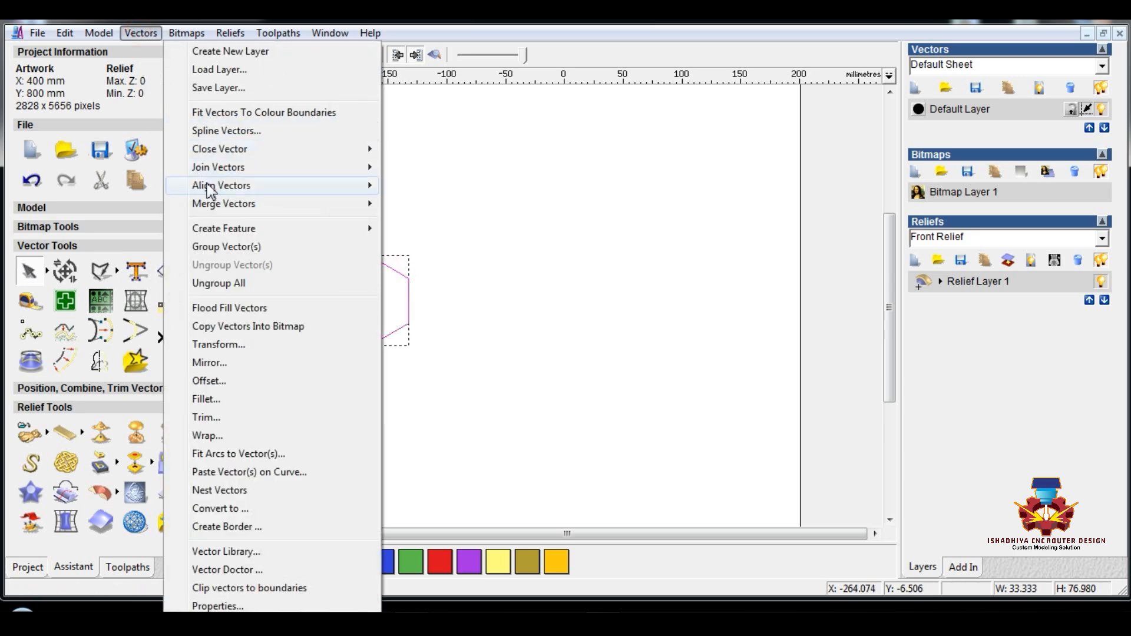
pyautogui.moveTo(265, 167)
pyautogui.click(451, 222)
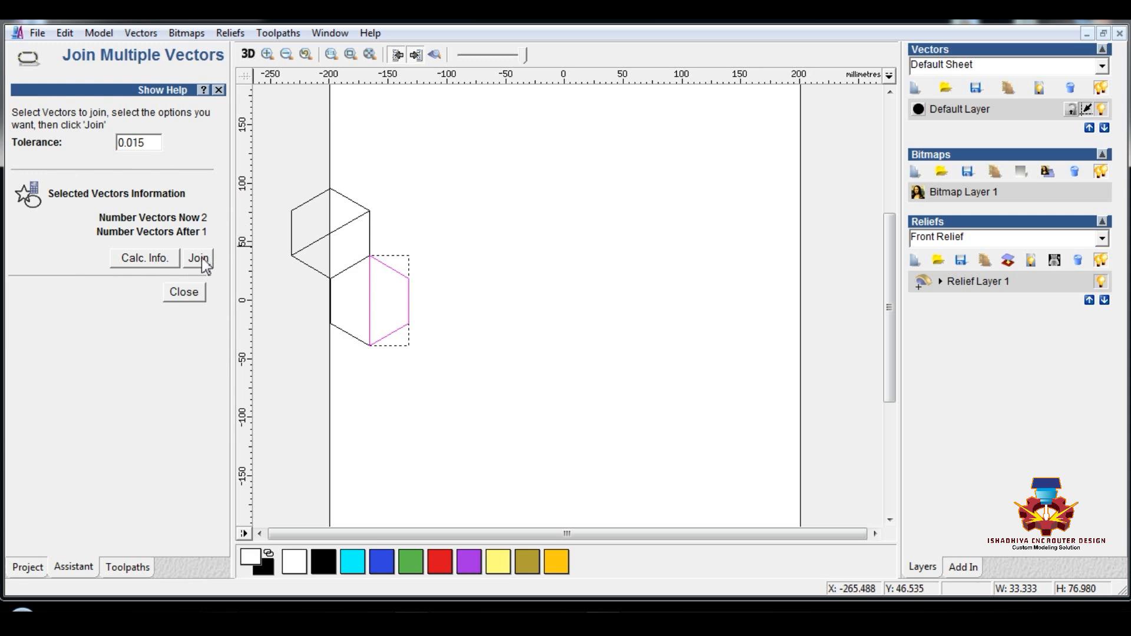
pyautogui.click(198, 258)
pyautogui.click(409, 223)
pyautogui.moveTo(310, 370); pyautogui.dragTo(400, 249)
pyautogui.click(192, 259)
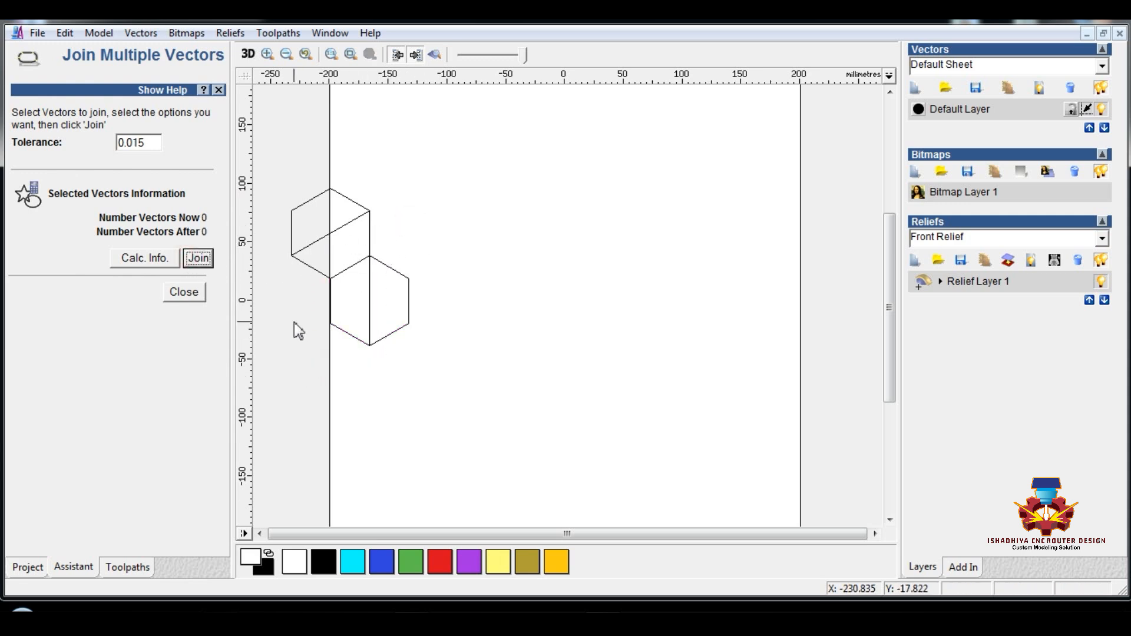
# - Duplicate the upper hexagon's diagonal dividing line in place
pyautogui.click(315, 240)
pyautogui.rightClick(317, 241)
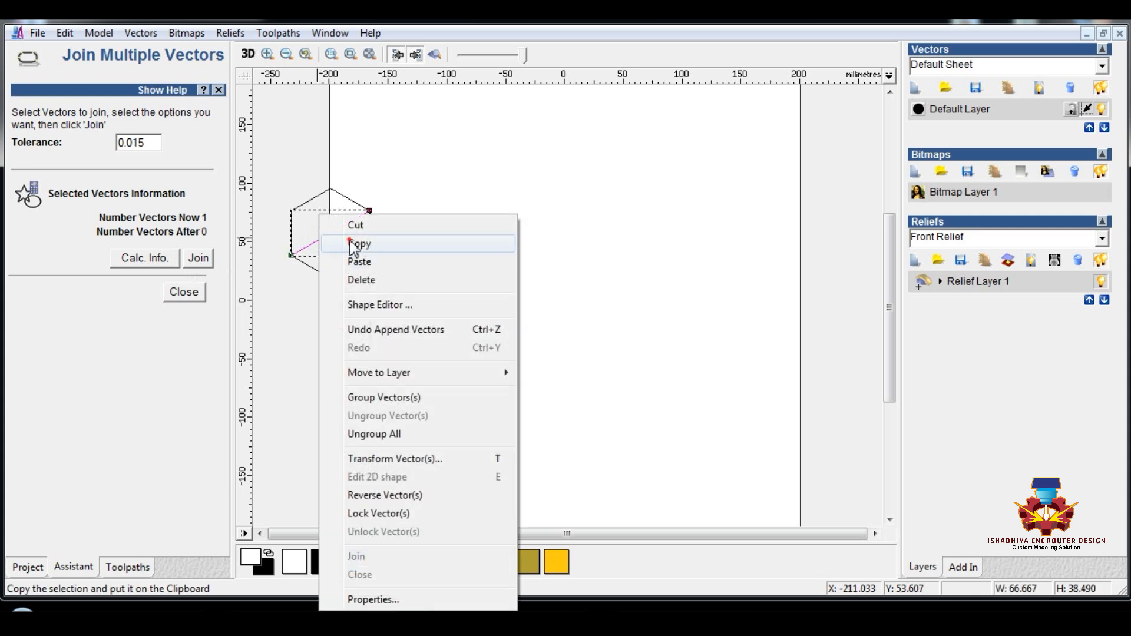
pyautogui.click(352, 245)
pyautogui.rightClick(335, 242)
pyautogui.click(356, 262)
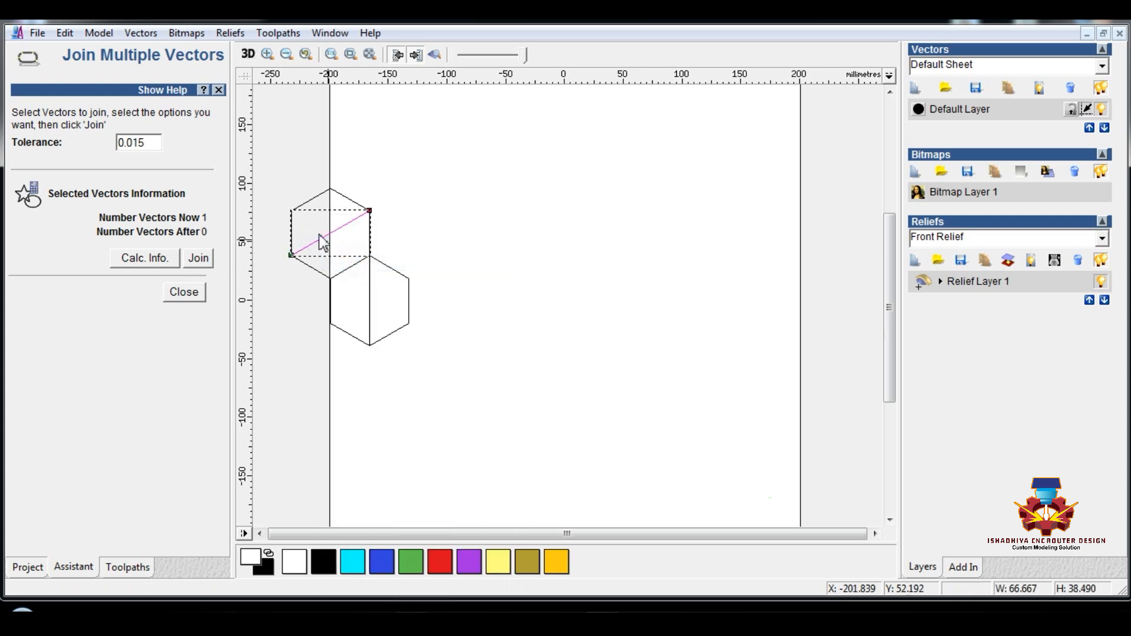
# - Join each half of the upper hexagon with one copy of the diagonal line, using a 0.015 tolerance
pyautogui.keyDown('shift'); pyautogui.click(318, 272); pyautogui.keyUp('shift')
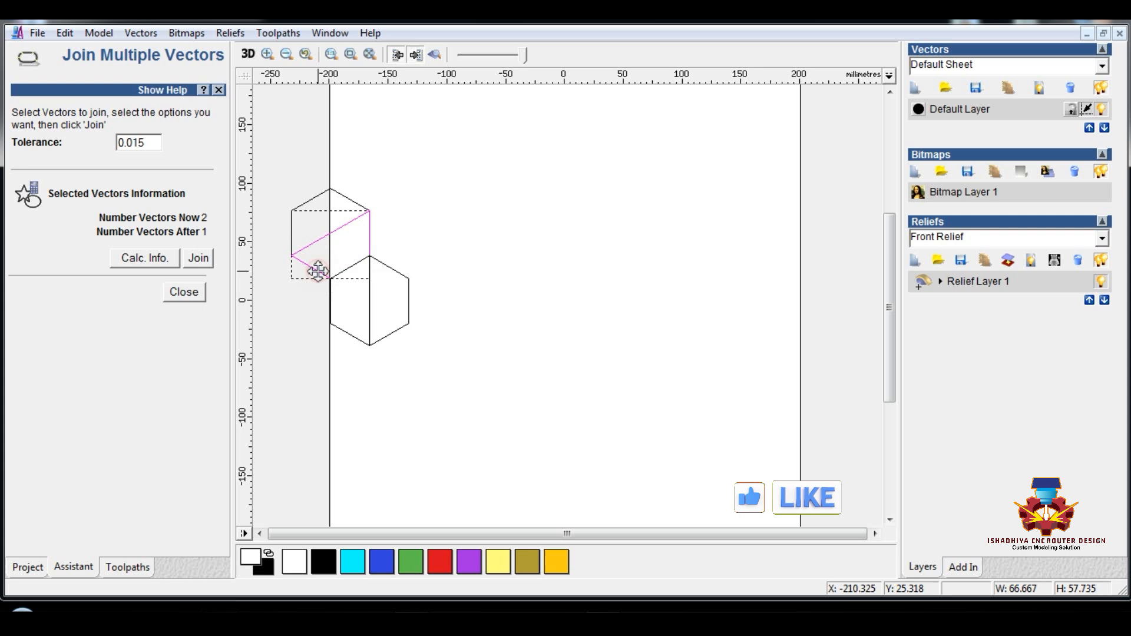
pyautogui.click(205, 259)
pyautogui.moveTo(267, 173); pyautogui.dragTo(384, 265)
pyautogui.click(198, 258)
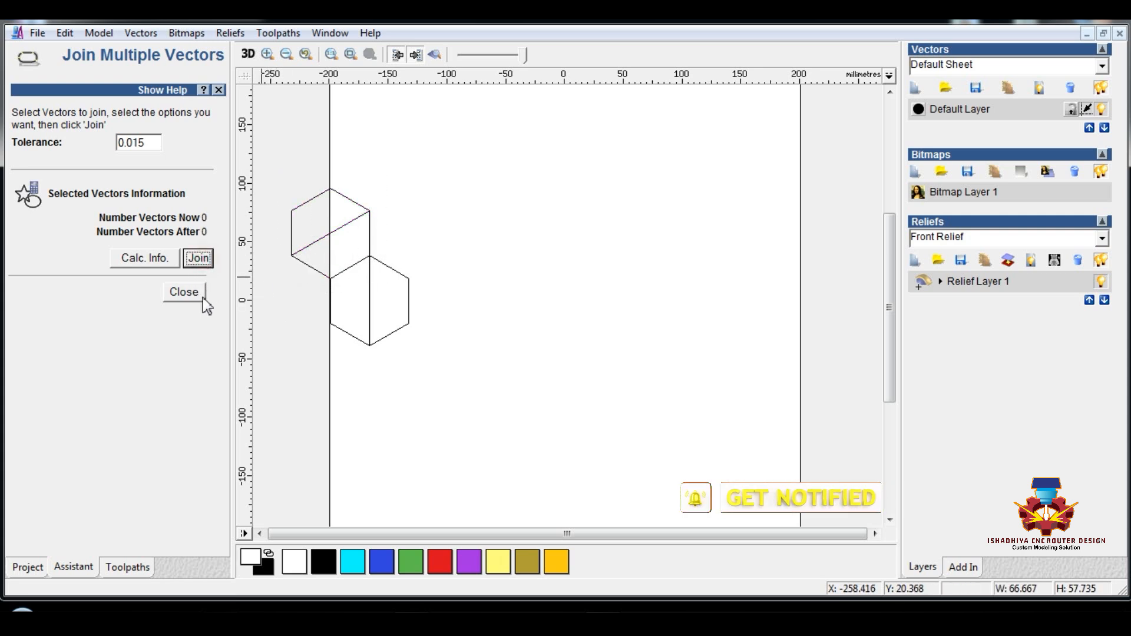
pyautogui.click(188, 296)
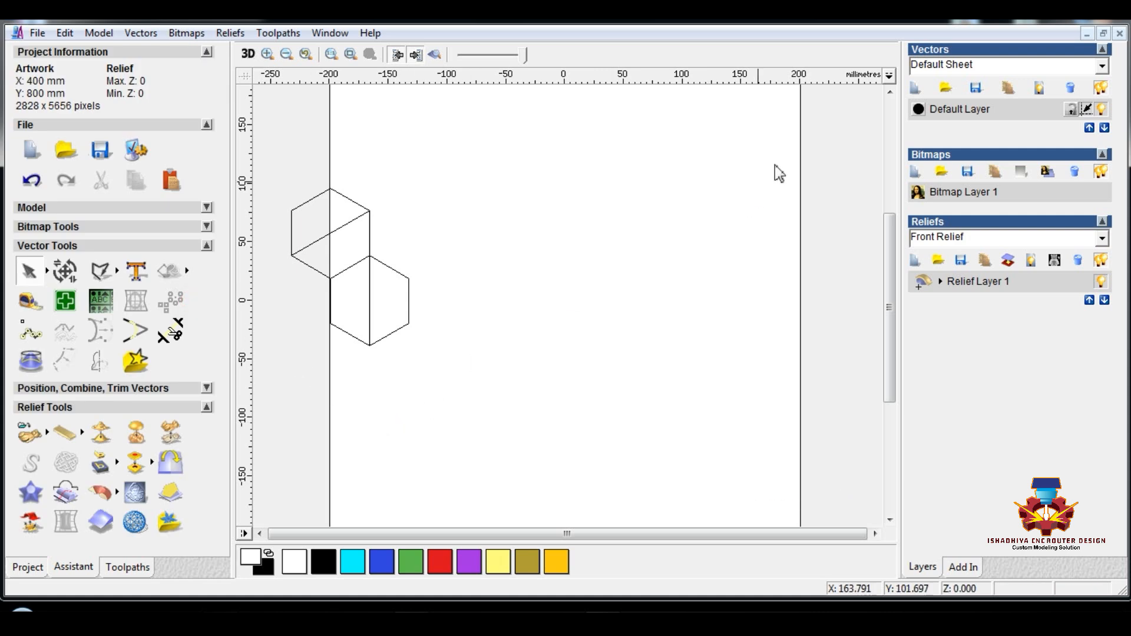
# - Add a new vector layer for the first set of offsets
pyautogui.click(915, 88)
# - Try offsetting all half-hexagon vectors inwards by 1.2 mm with sharp corners, and undo the offset
pyautogui.scroll(-2, 518, 266)
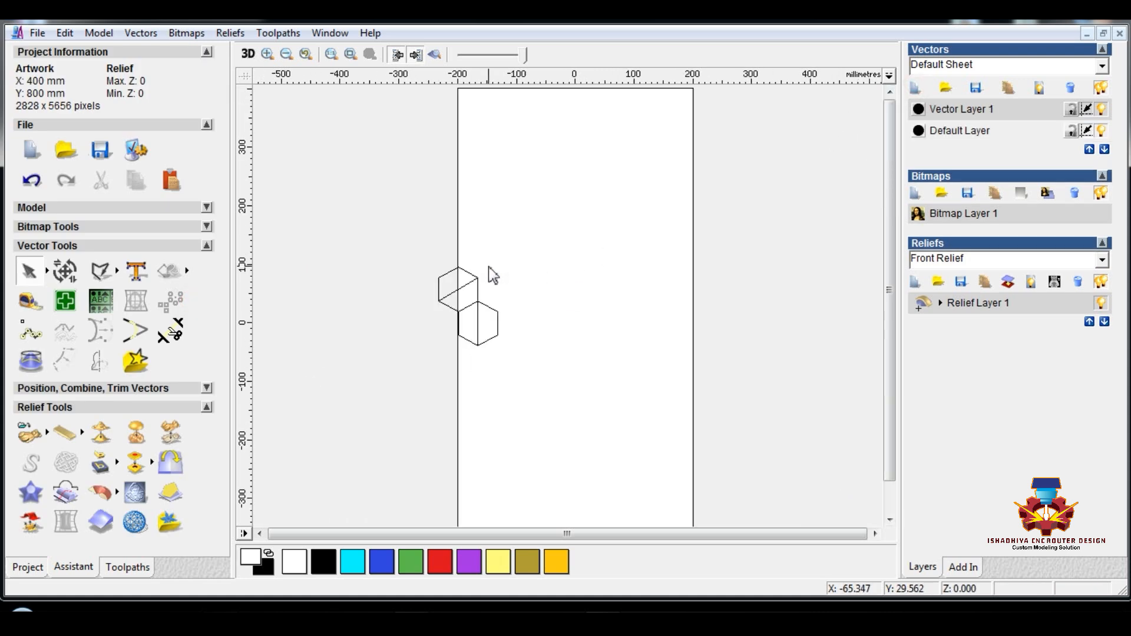
pyautogui.moveTo(388, 241); pyautogui.dragTo(523, 352)
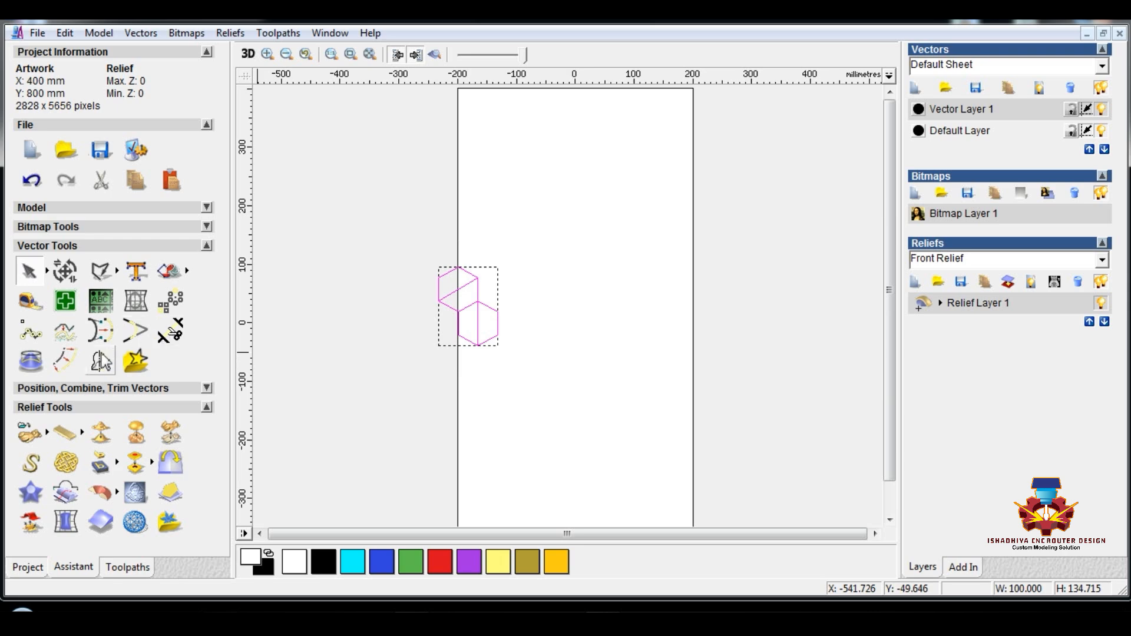
pyautogui.click(69, 365)
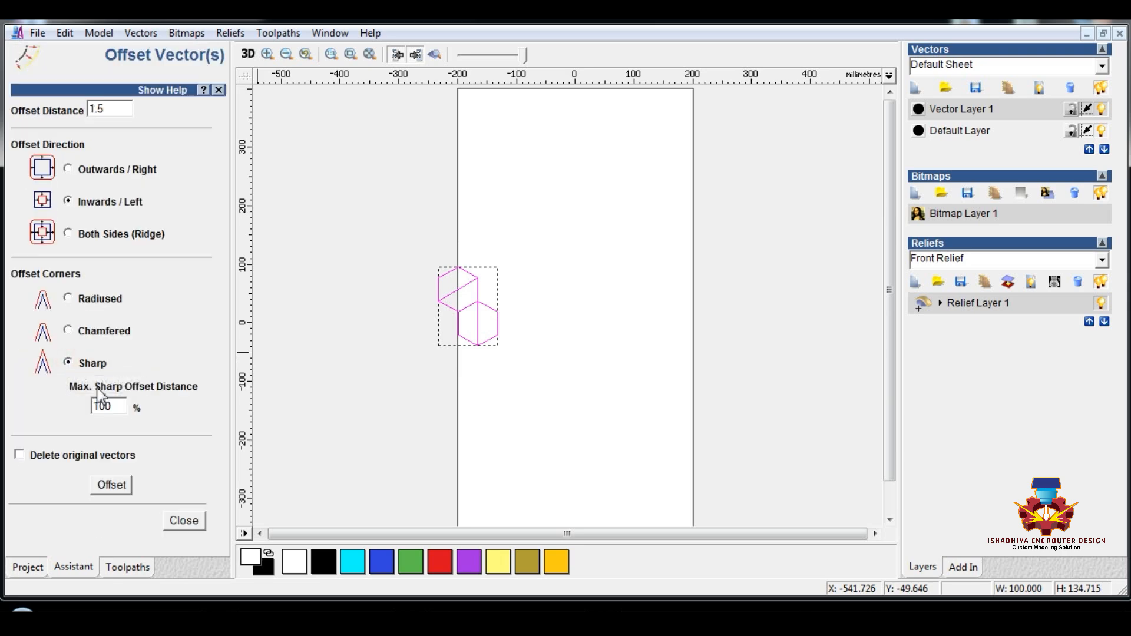
pyautogui.moveTo(118, 110); pyautogui.dragTo(69, 112)
pyautogui.write('0')
pyautogui.press('BackSpace')
pyautogui.write('1.2')
pyautogui.click(112, 486)
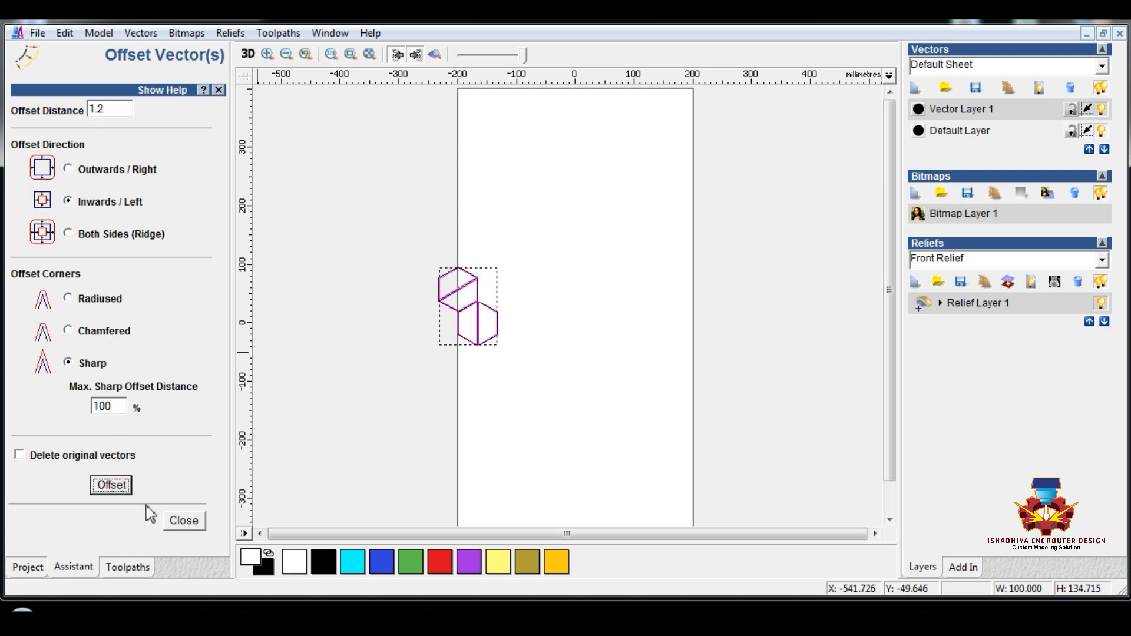
pyautogui.click(190, 521)
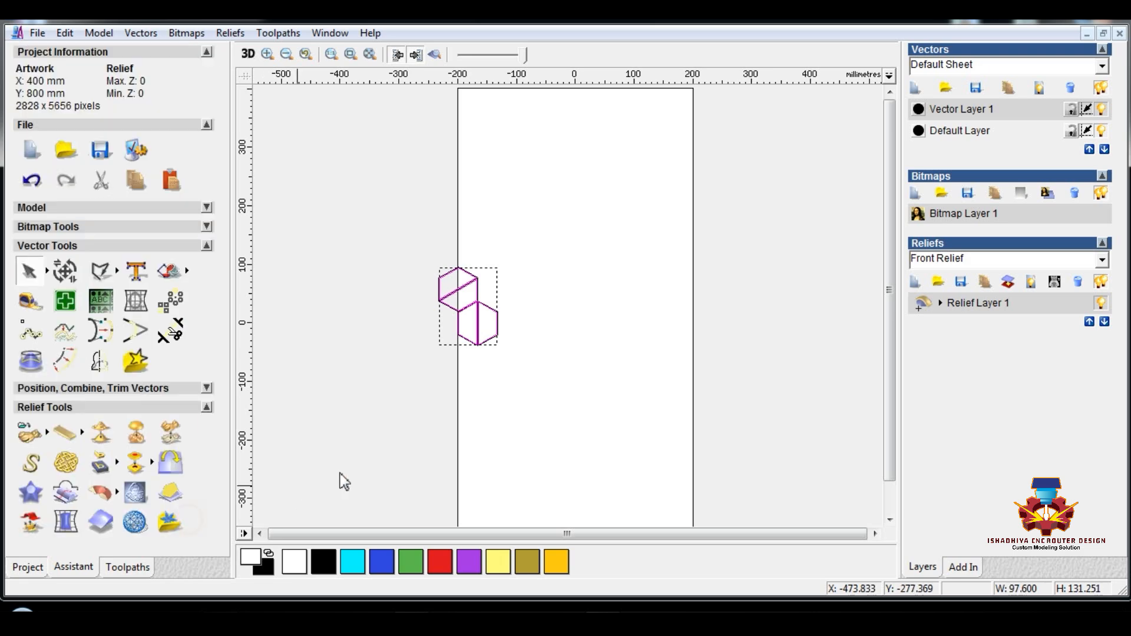
pyautogui.click(412, 449)
pyautogui.scroll(4, 457, 313)
pyautogui.scroll(2, 337, 325)
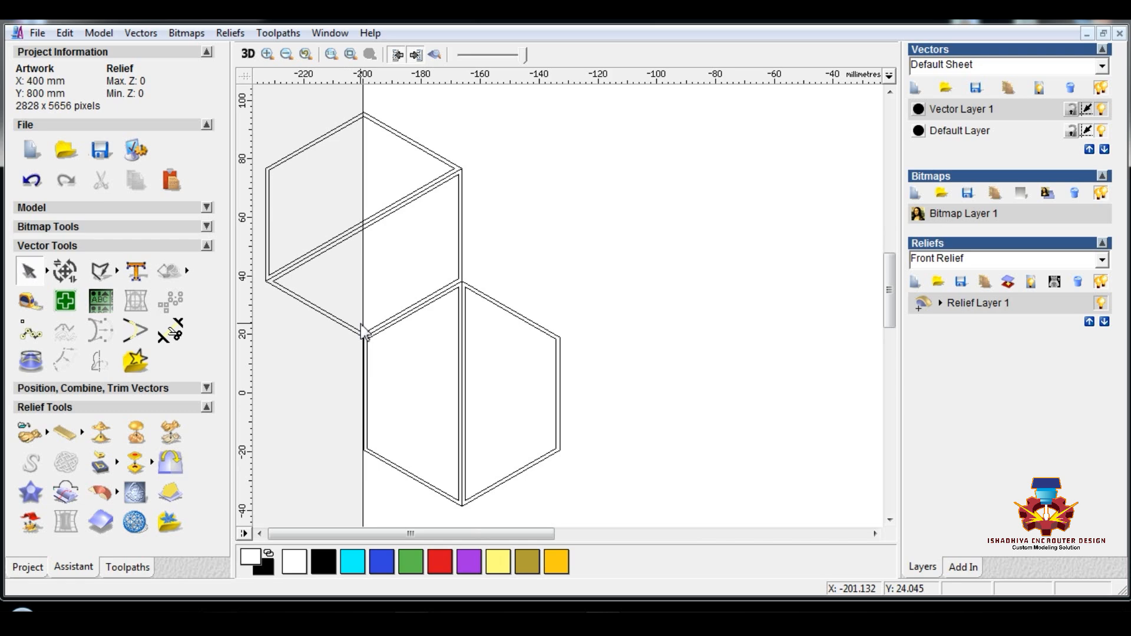
pyautogui.hotkey('ctrl', 'z')
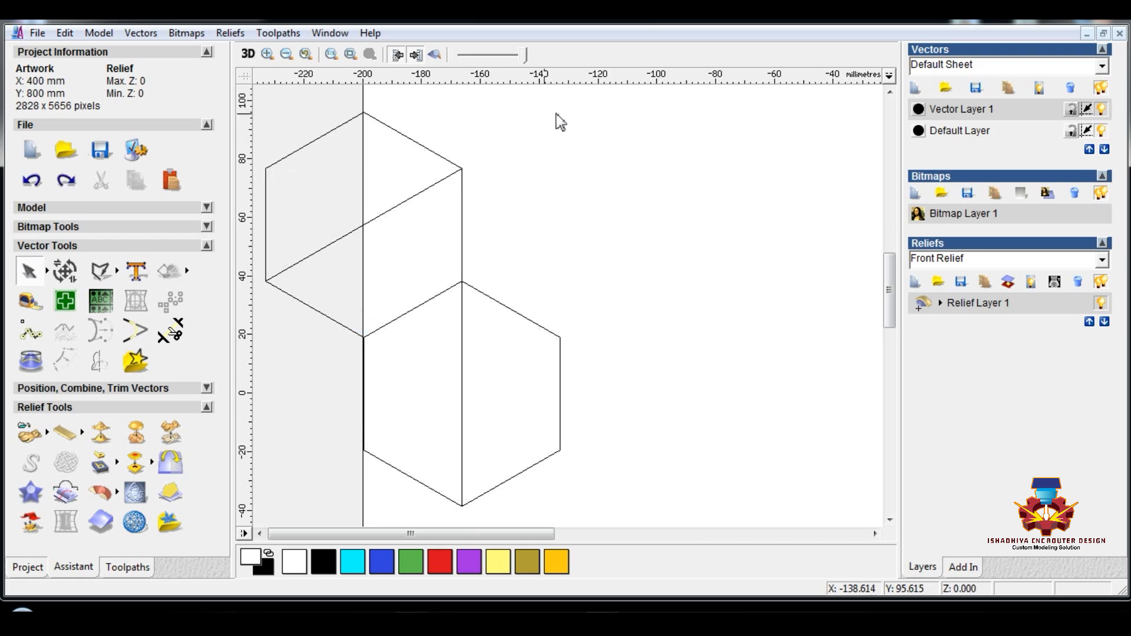
# - Offset all four half-hexagon vectors inwards by 1.4 mm with sharp corners, keeping the originals
pyautogui.moveTo(620, 116); pyautogui.dragTo(215, 523)
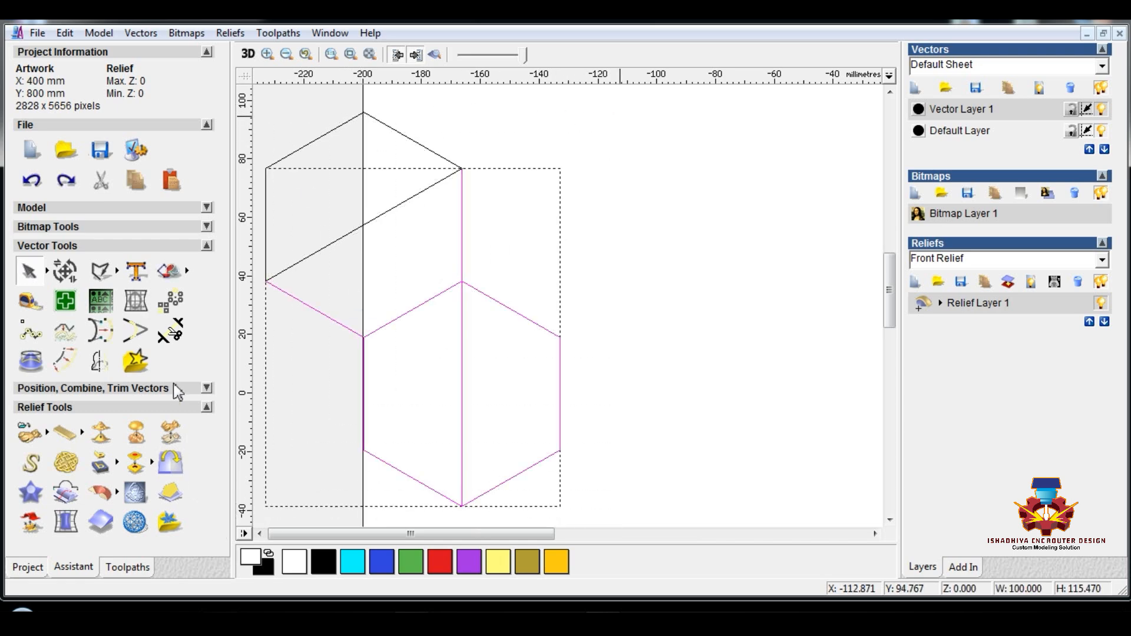
pyautogui.moveTo(259, 103); pyautogui.dragTo(607, 525)
pyautogui.click(67, 360)
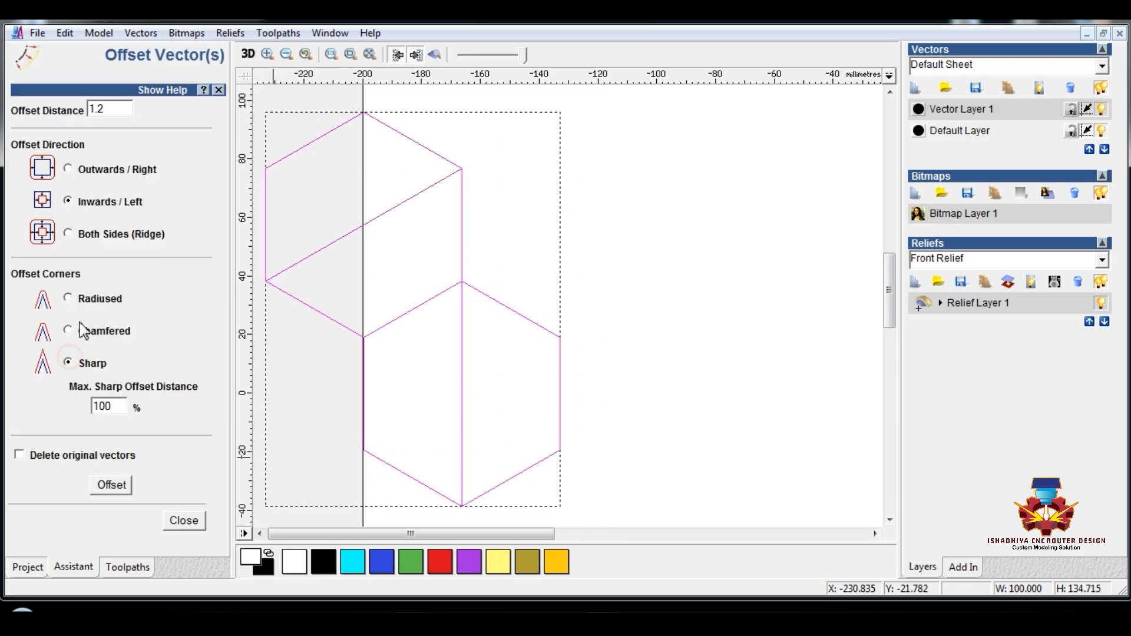
pyautogui.doubleClick(116, 110)
pyautogui.click(112, 487)
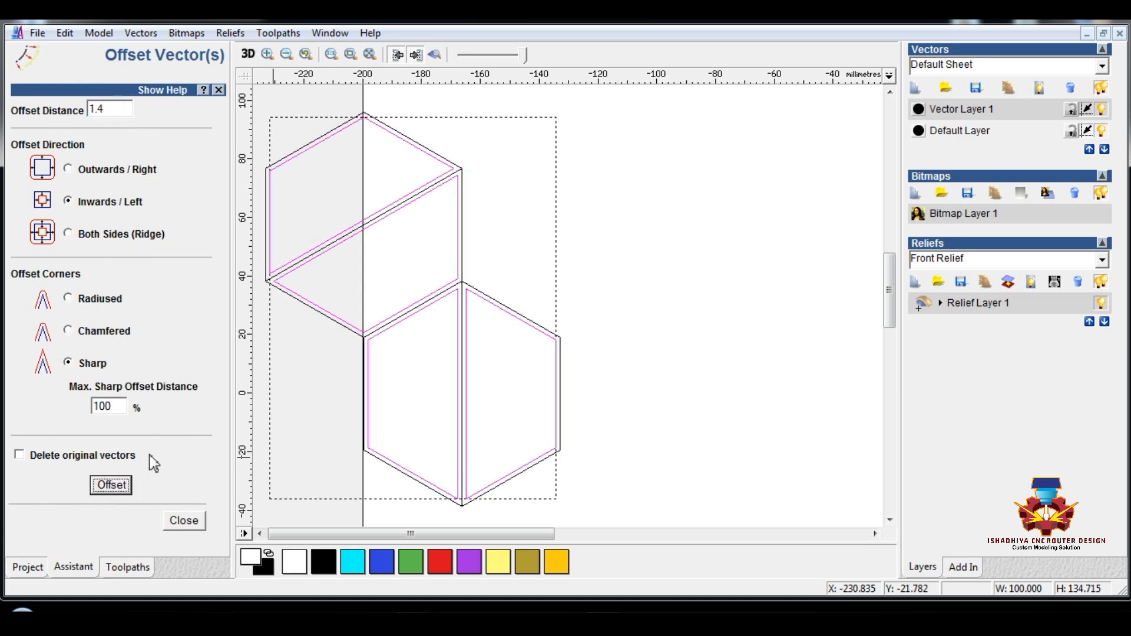
pyautogui.click(683, 246)
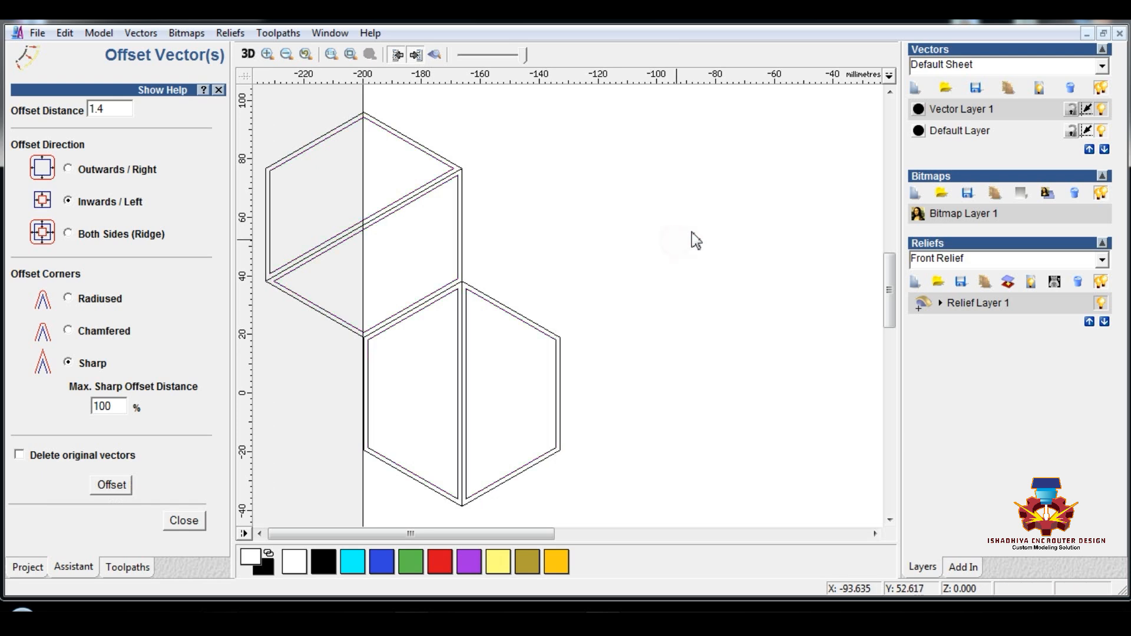
# - Hide the vector layer holding the 1.4 mm offsets and add another new vector layer
pyautogui.click(1103, 110)
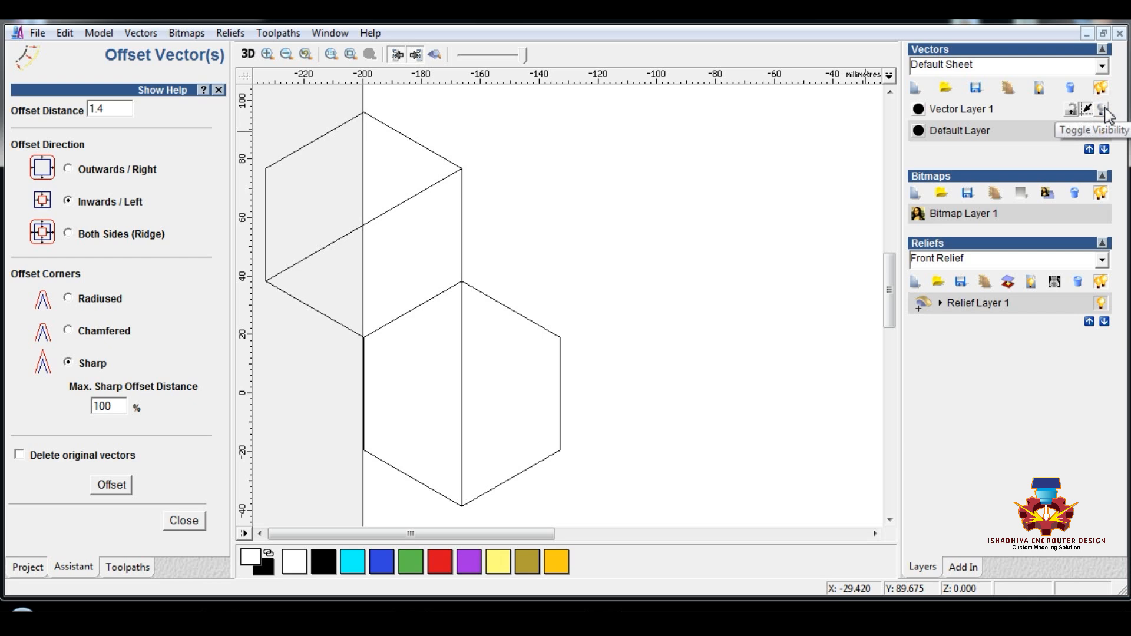
pyautogui.click(1103, 109)
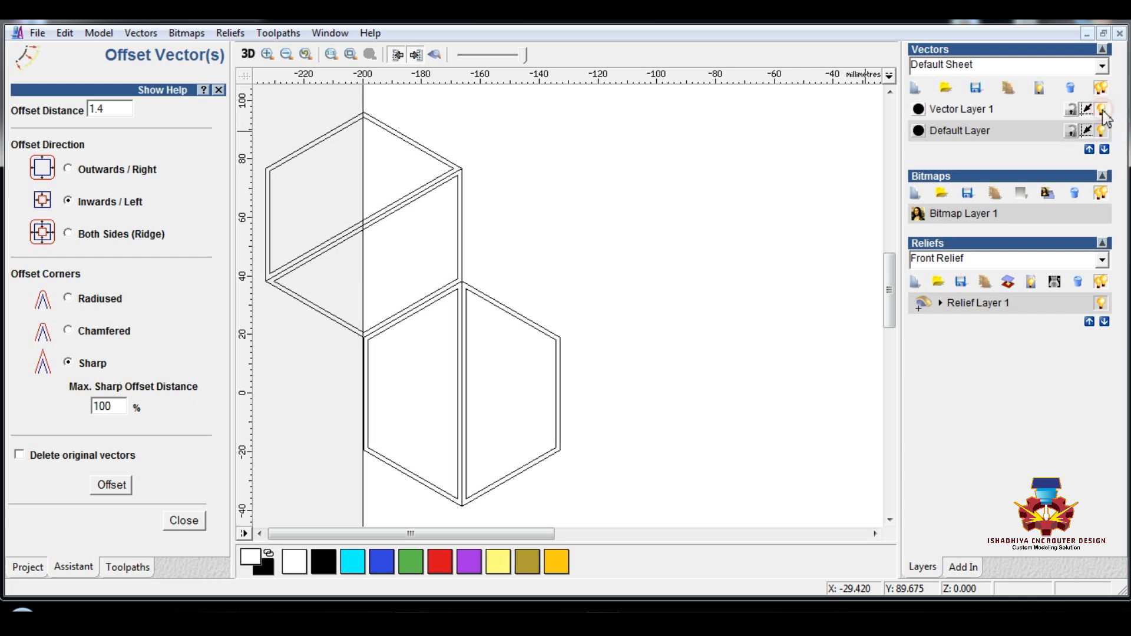
pyautogui.click(1103, 110)
pyautogui.click(917, 89)
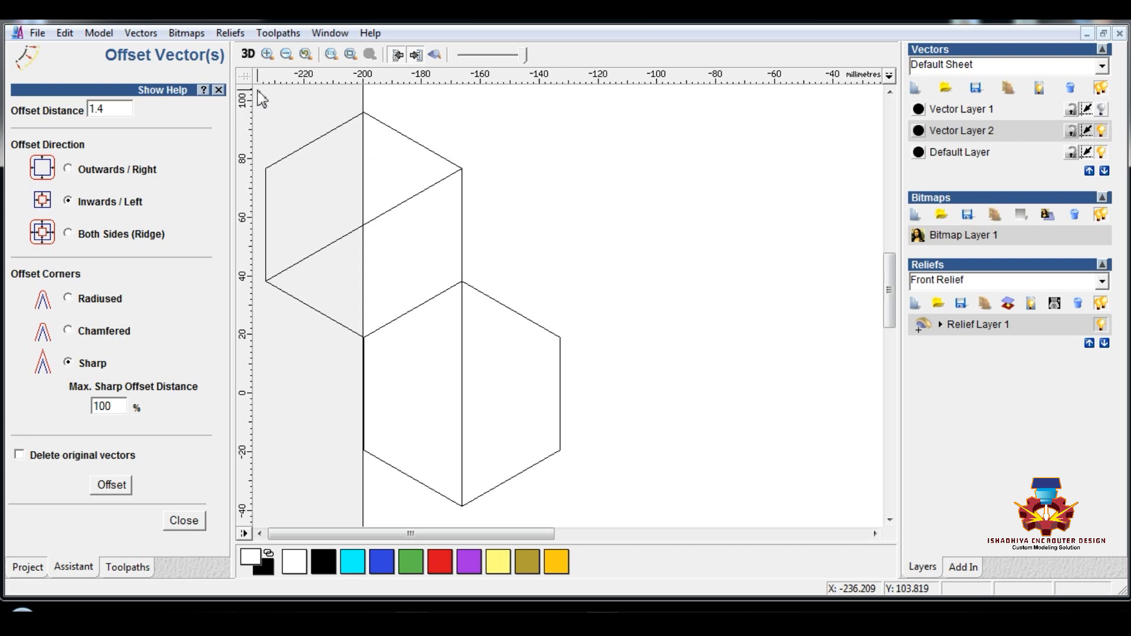
# - Offset the four original half-hexagon vectors inwards by 8 mm with sharp corners on the new layer
pyautogui.moveTo(257, 91); pyautogui.dragTo(613, 536)
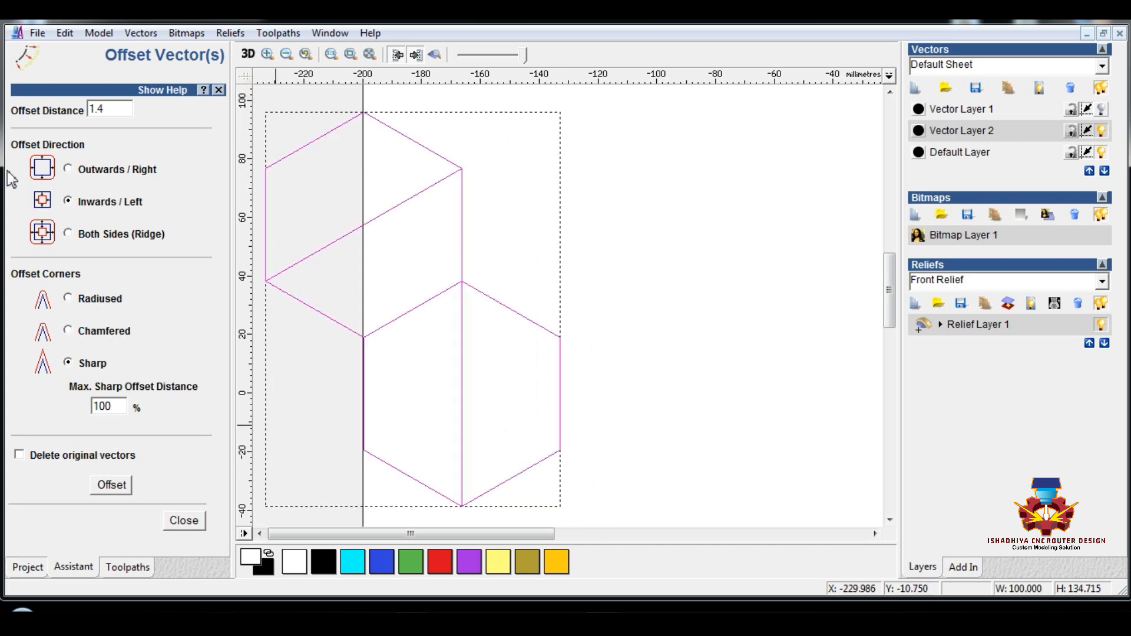
pyautogui.doubleClick(98, 110)
pyautogui.click(112, 486)
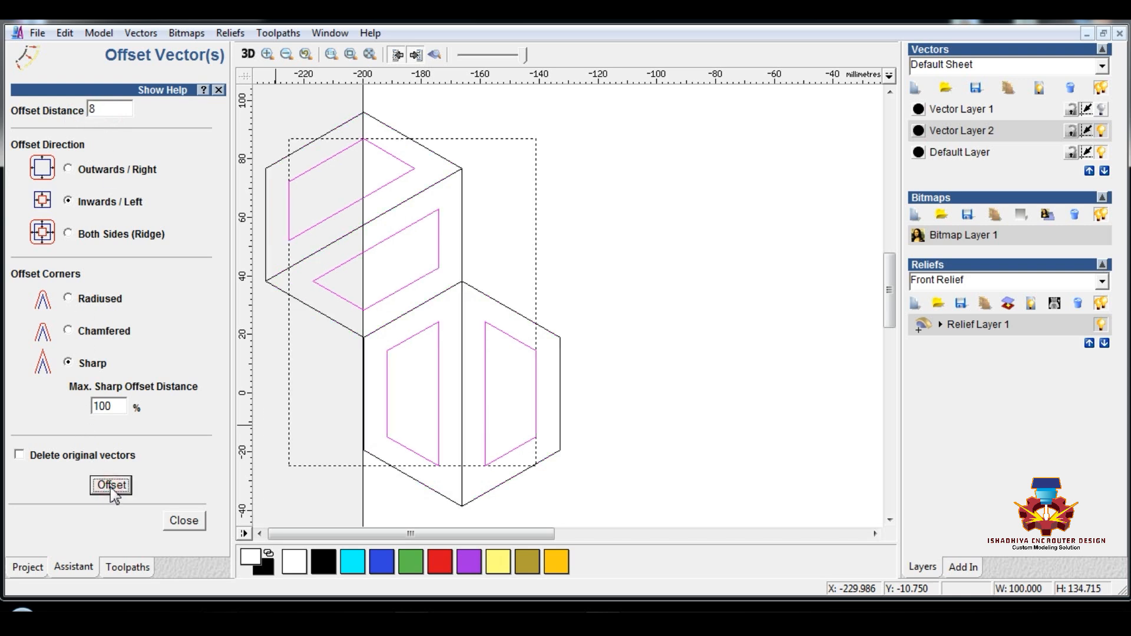
# - Check the 8 mm offset layer by hiding and showing it, and turn the 1.4 mm offset layer back on
pyautogui.click(1102, 130)
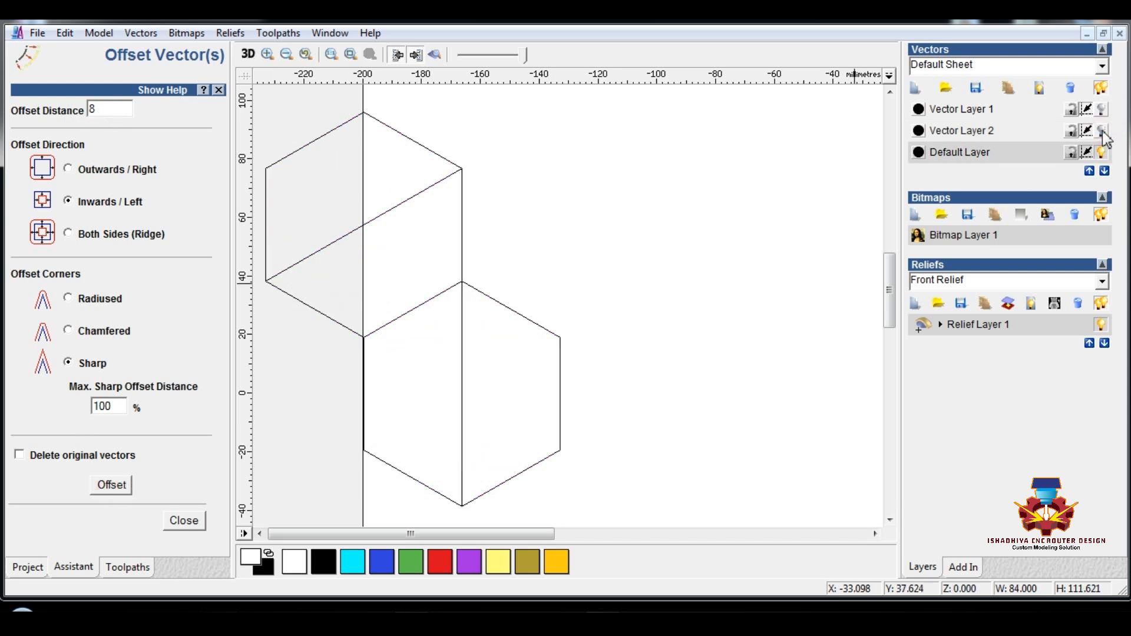
pyautogui.click(1102, 131)
pyautogui.click(1102, 109)
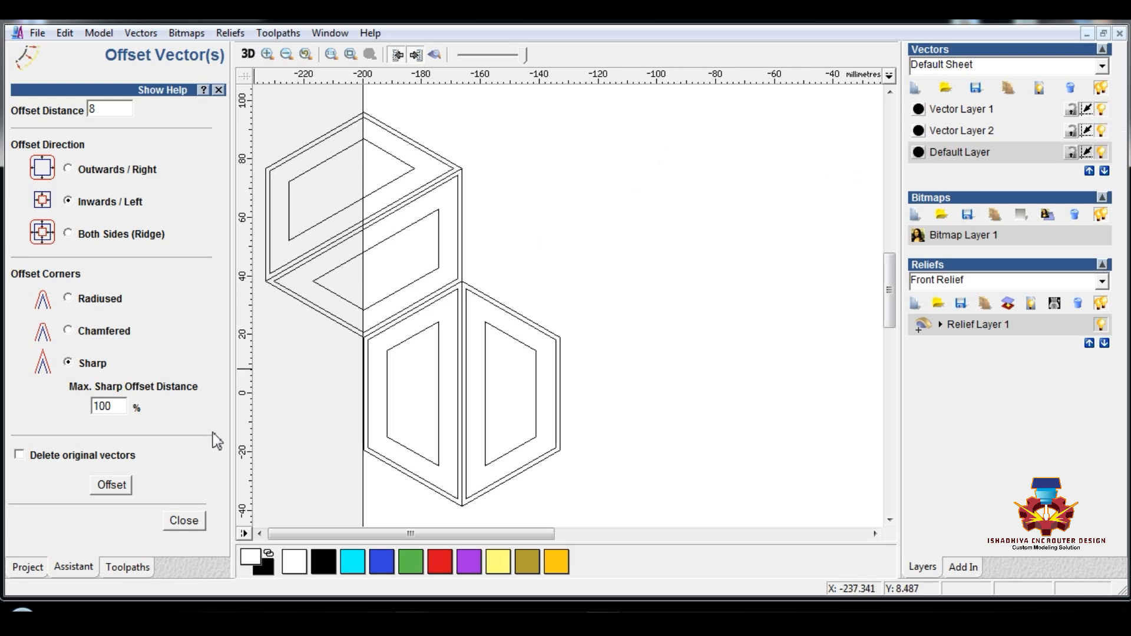
pyautogui.click(184, 521)
# - Mirror a copy of the upper hexagon, with its offsets, horizontally about its right side
pyautogui.scroll(-2, 454, 365)
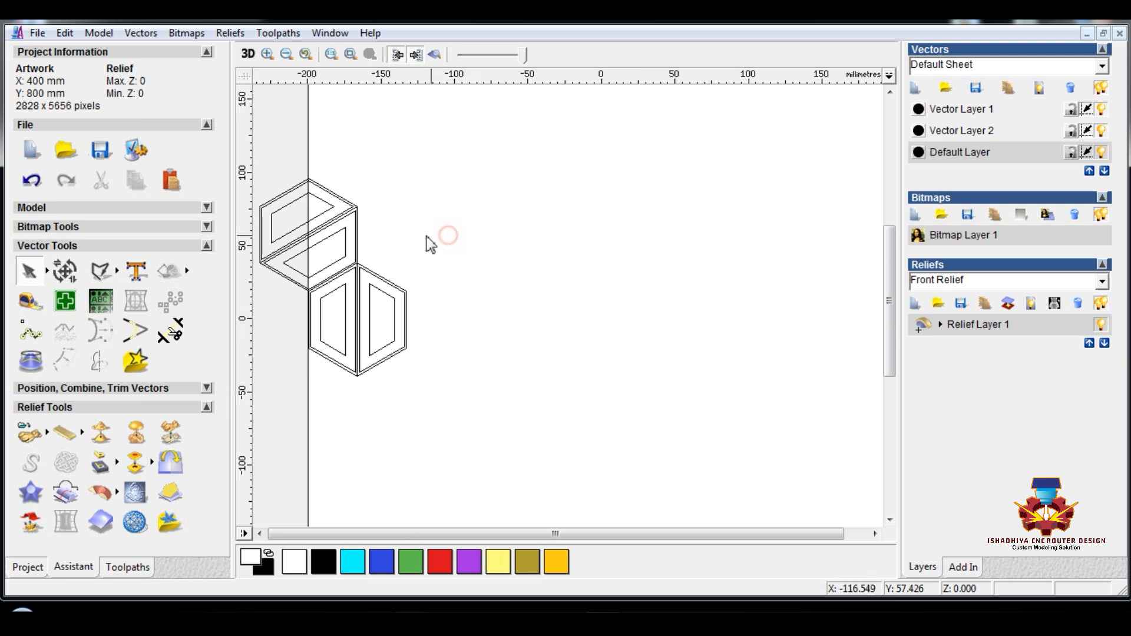
pyautogui.scroll(-2, 413, 236)
pyautogui.moveTo(353, 257); pyautogui.dragTo(460, 357)
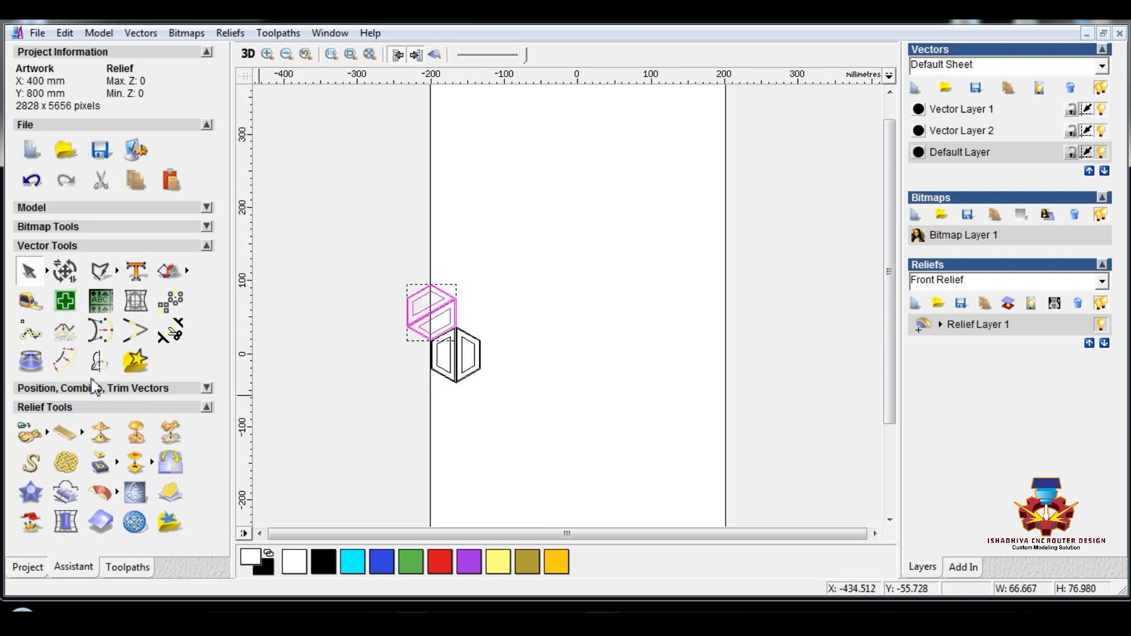
pyautogui.click(101, 361)
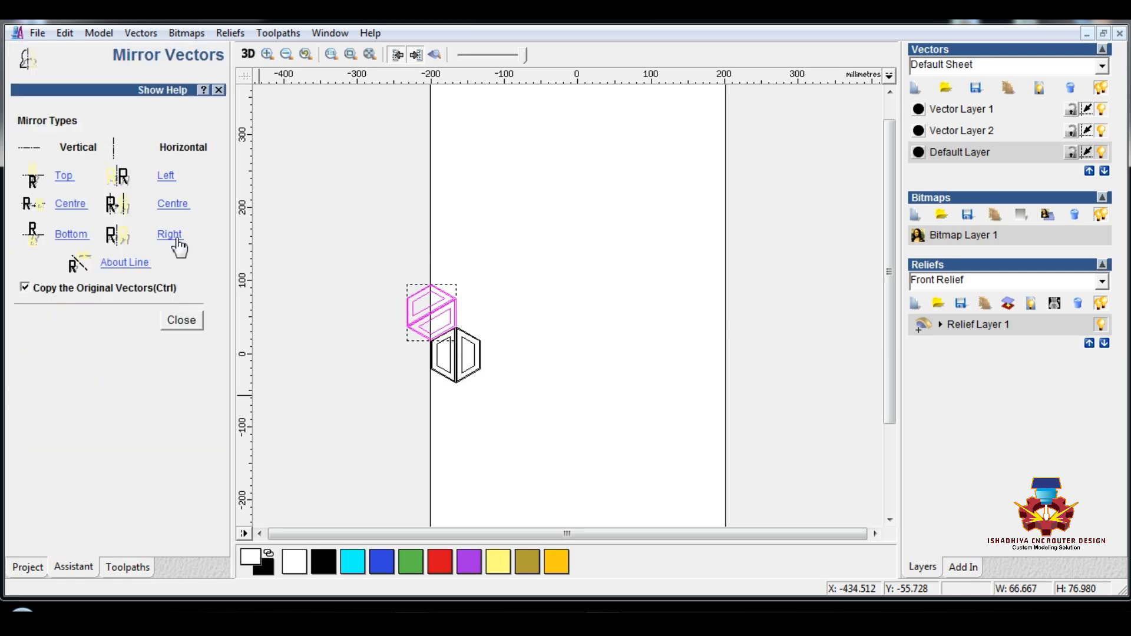
pyautogui.click(177, 239)
pyautogui.click(348, 243)
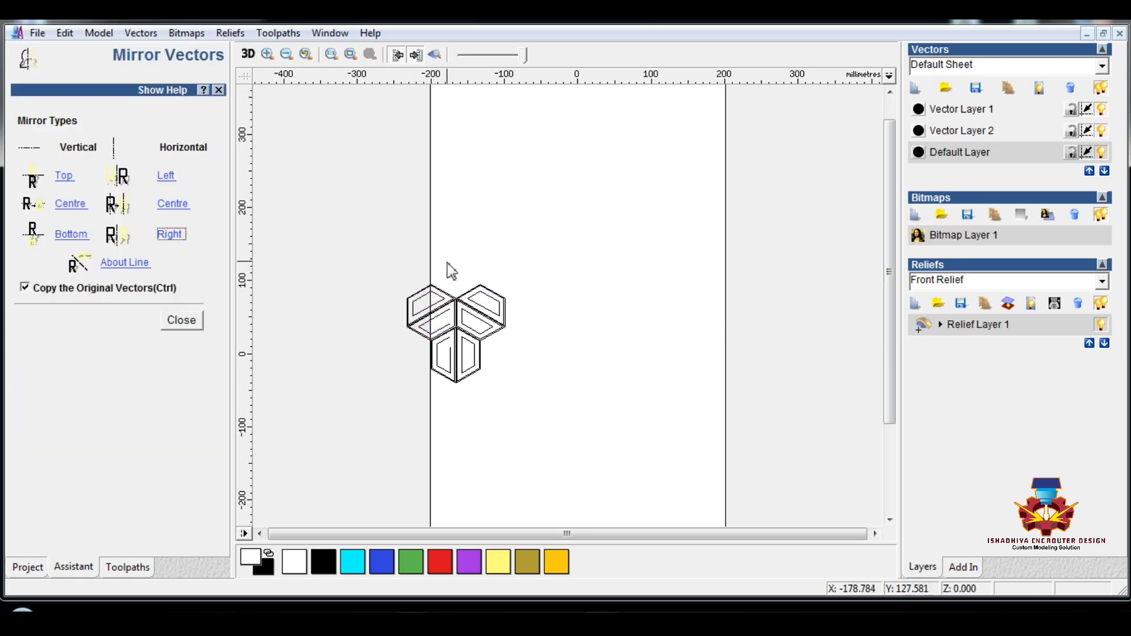
# - Mirror a copy of the lower hexagon's right half, with its offsets, horizontally about its right side
pyautogui.moveTo(448, 263); pyautogui.dragTo(489, 404)
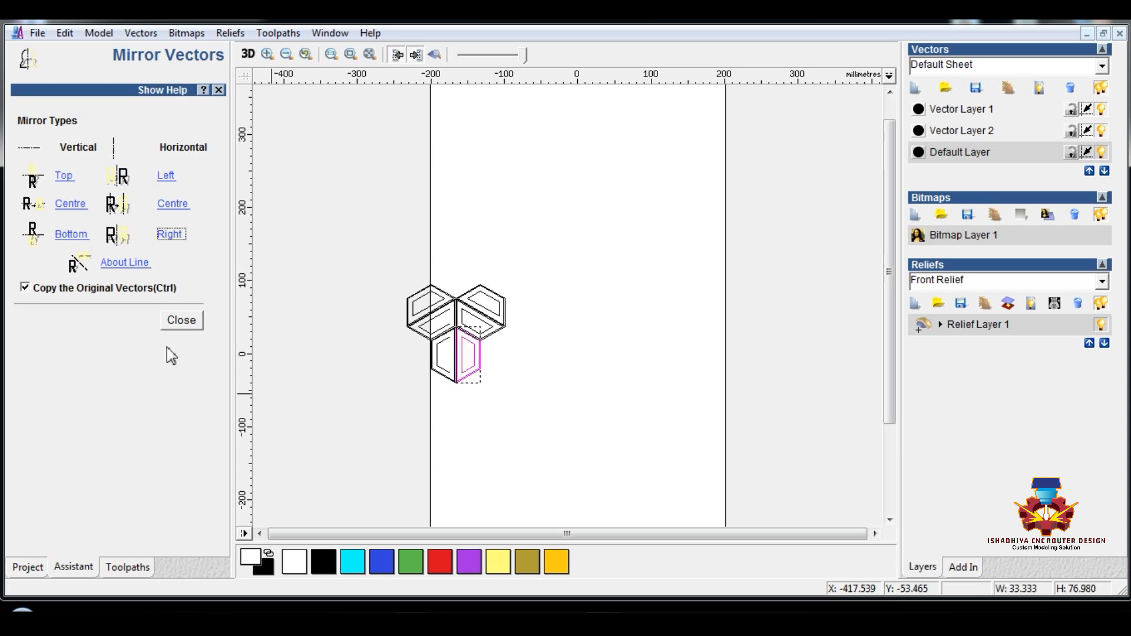
pyautogui.click(169, 234)
pyautogui.click(337, 251)
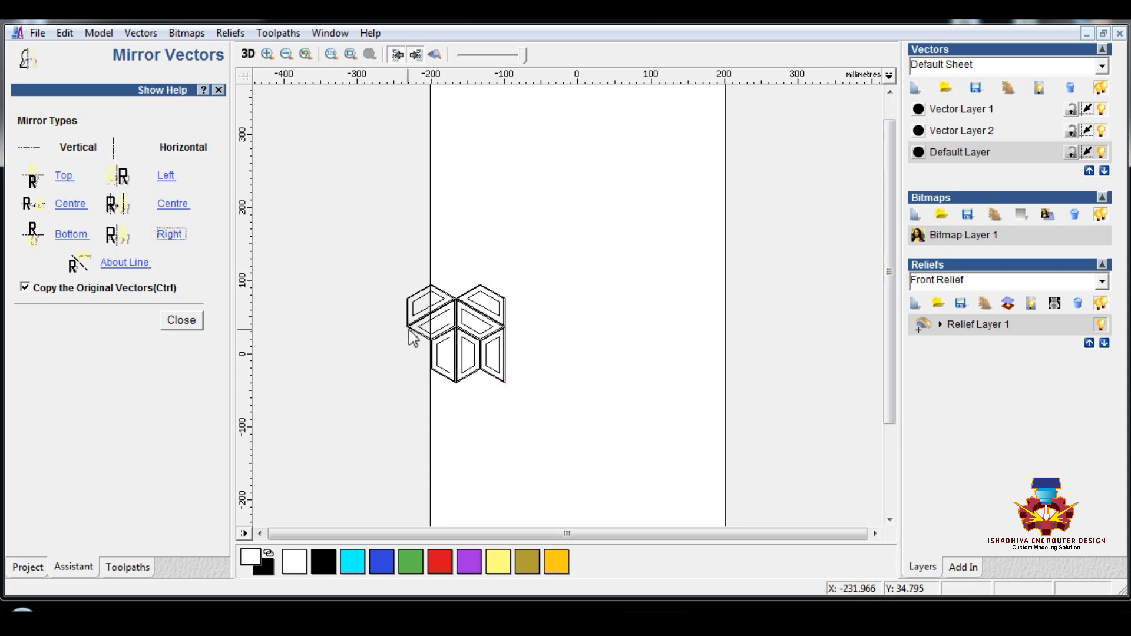
pyautogui.scroll(2, 413, 338)
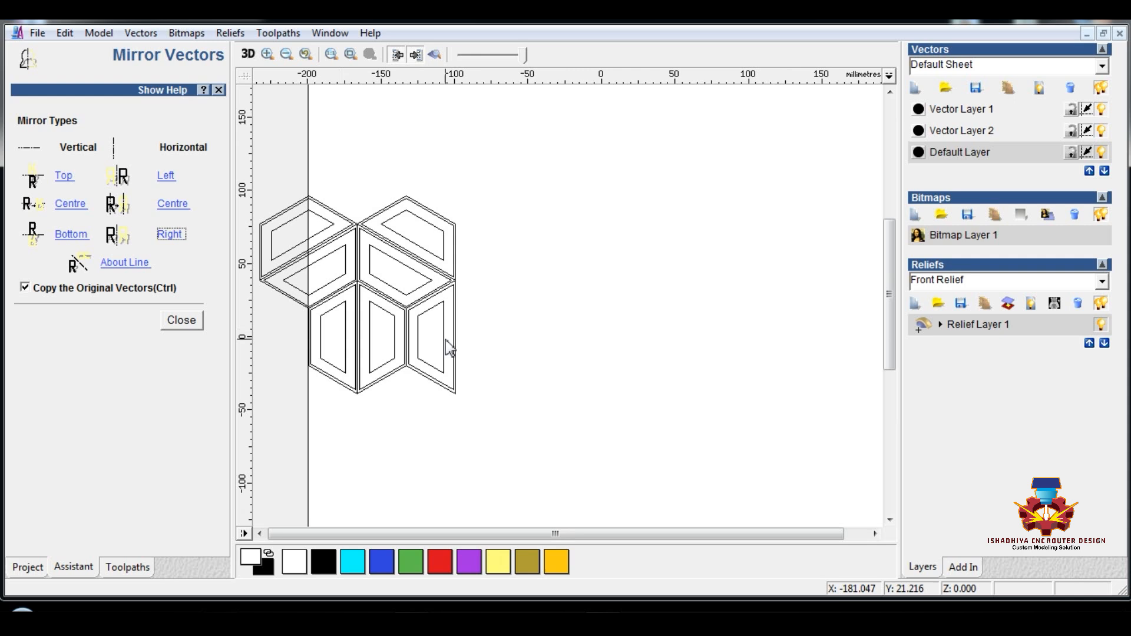
pyautogui.click(1101, 131)
pyautogui.click(1102, 131)
pyautogui.scroll(-2, 551, 208)
pyautogui.doubleClick(441, 294)
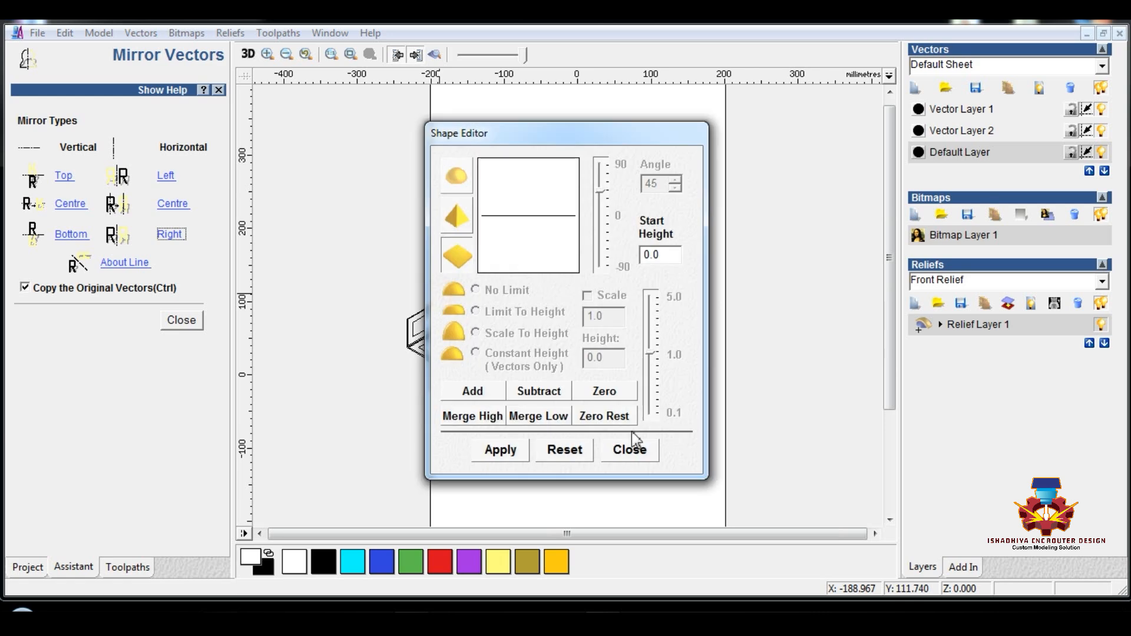
pyautogui.click(625, 449)
# - Mirror copies of the second hexagon and the two half-hexagons below it rightwards five times, extending the band across the panel
pyautogui.moveTo(446, 292); pyautogui.dragTo(532, 435)
pyautogui.click(170, 235)
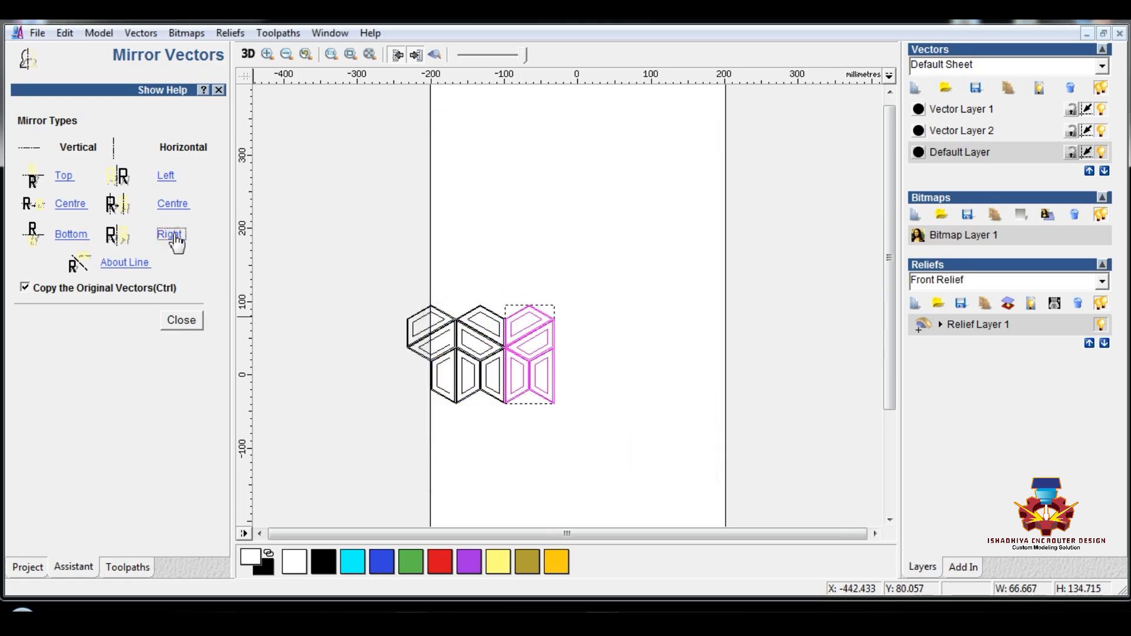
pyautogui.click(170, 235)
pyautogui.click(171, 235)
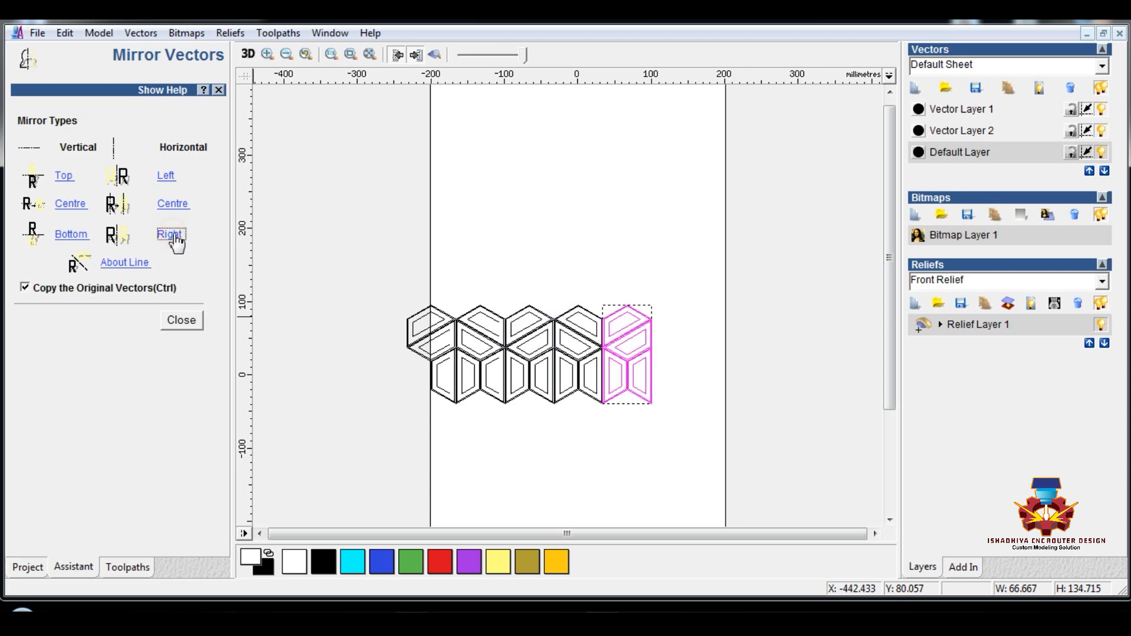
pyautogui.click(171, 234)
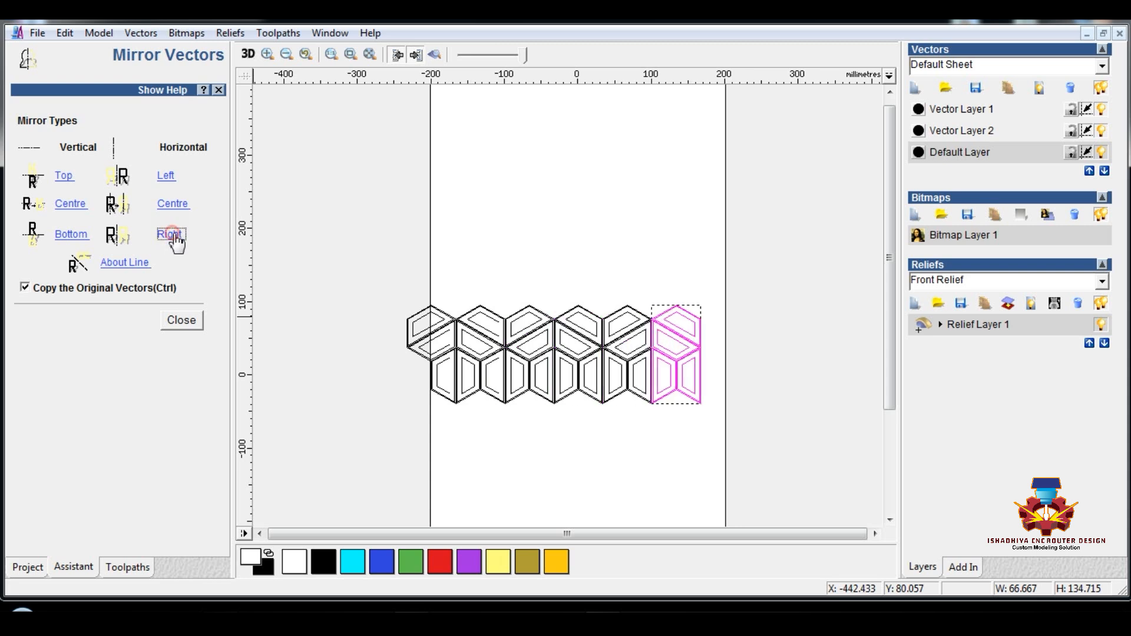
pyautogui.click(174, 236)
# - Delete the lower-row half-hexagon outside the panel's right edge, and select the whole hexagon band
pyautogui.moveTo(714, 432); pyautogui.dragTo(773, 343)
pyautogui.press('Delete')
pyautogui.moveTo(757, 298); pyautogui.dragTo(336, 445)
pyautogui.click(179, 322)
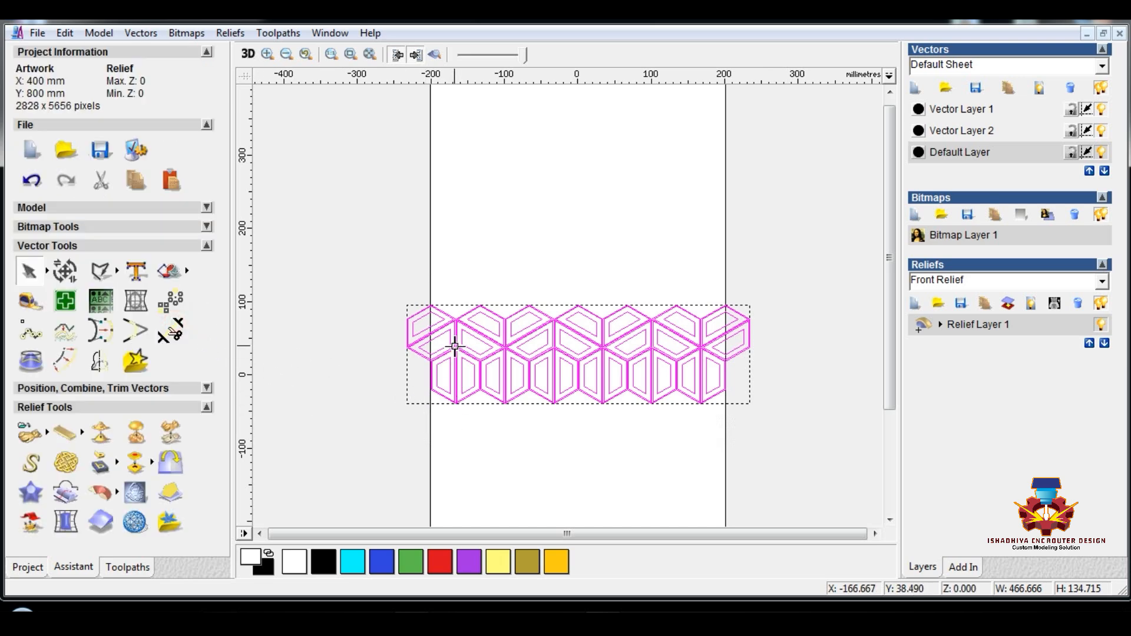
# - Copy the selected hexagon band straight up so its lower points meet the upper notches of the original band
pyautogui.scroll(2, 455, 345)
pyautogui.scroll(2, 359, 334)
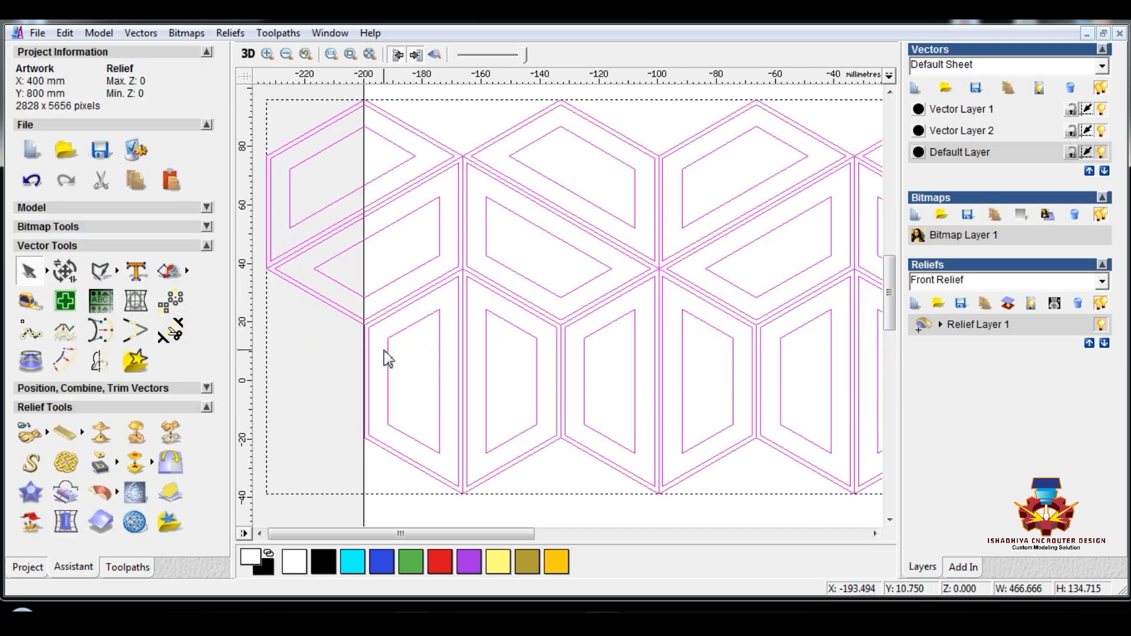
pyautogui.keyDown('ctrl'); pyautogui.moveTo(463, 492); pyautogui.dragTo(462, 155); pyautogui.keyUp('ctrl')
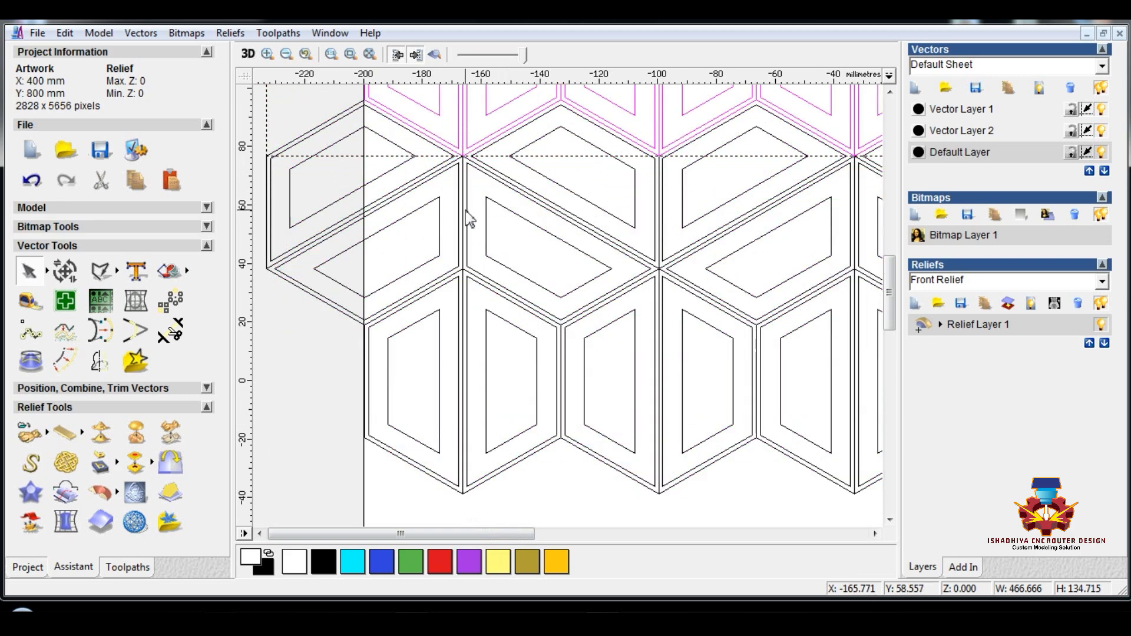
# - Copy both hexagon bands upwards together and snap the copy's lower points into the notches of the bands below
pyautogui.scroll(-2, 465, 211)
pyautogui.moveTo(366, 215); pyautogui.dragTo(775, 442)
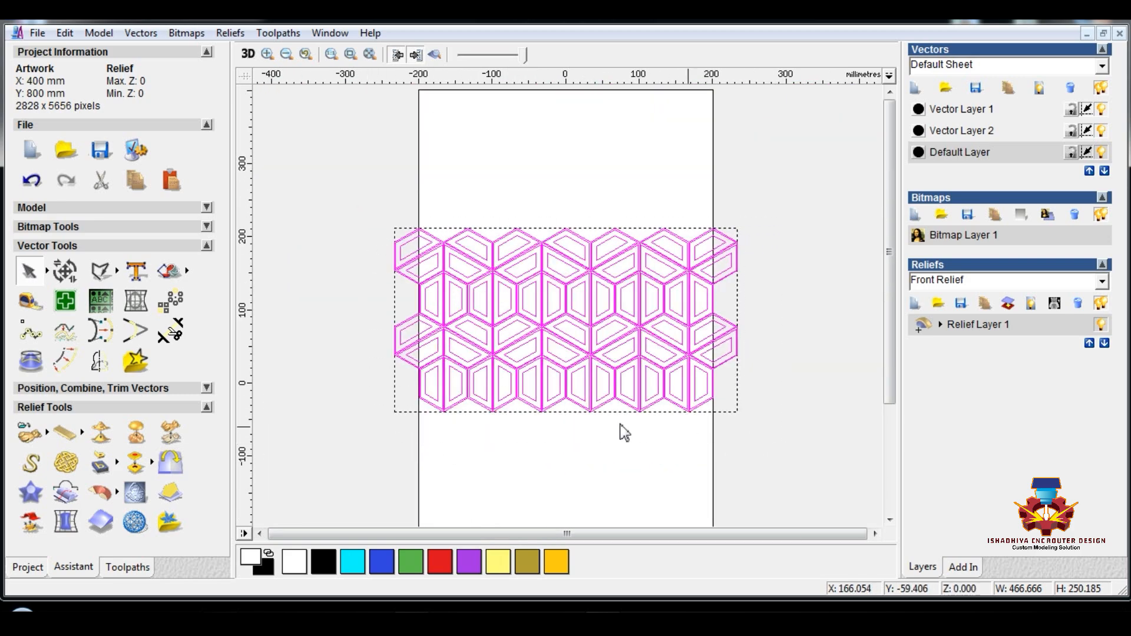
pyautogui.moveTo(437, 409); pyautogui.dragTo(442, 227)
pyautogui.scroll(3, 442, 228)
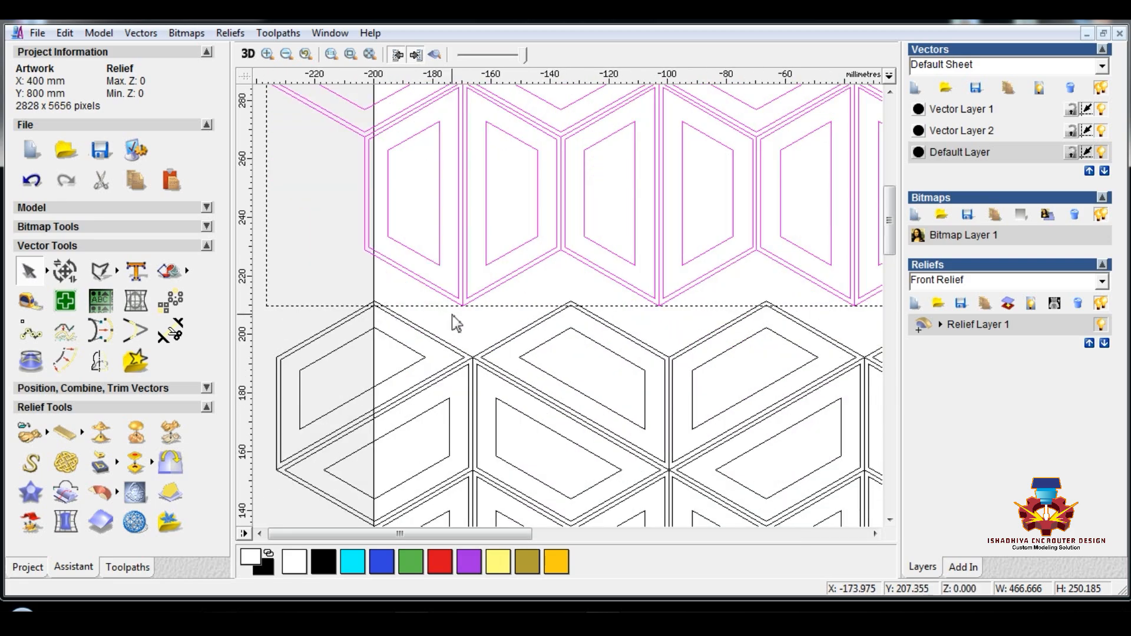
pyautogui.scroll(1, 456, 323)
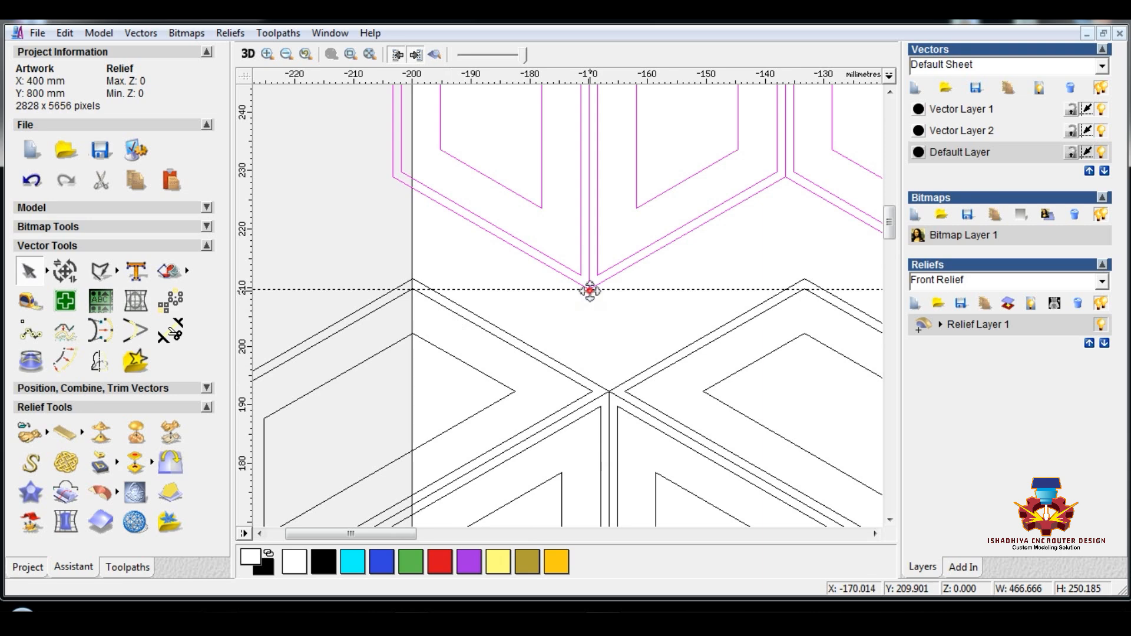
pyautogui.moveTo(589, 290); pyautogui.dragTo(606, 393)
pyautogui.scroll(-3, 606, 393)
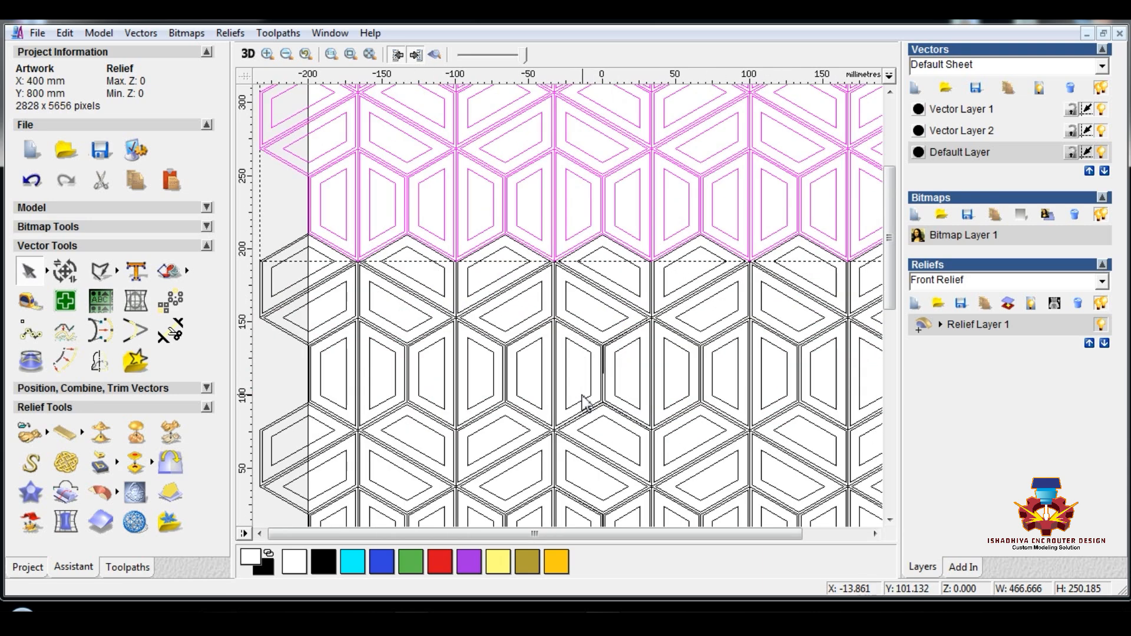
# - Move a copy of the four-band pattern below the original and snap its upper notches onto the original's lowest points
pyautogui.scroll(-5, 585, 404)
pyautogui.moveTo(465, 388); pyautogui.dragTo(639, 333)
pyautogui.scroll(5, 640, 333)
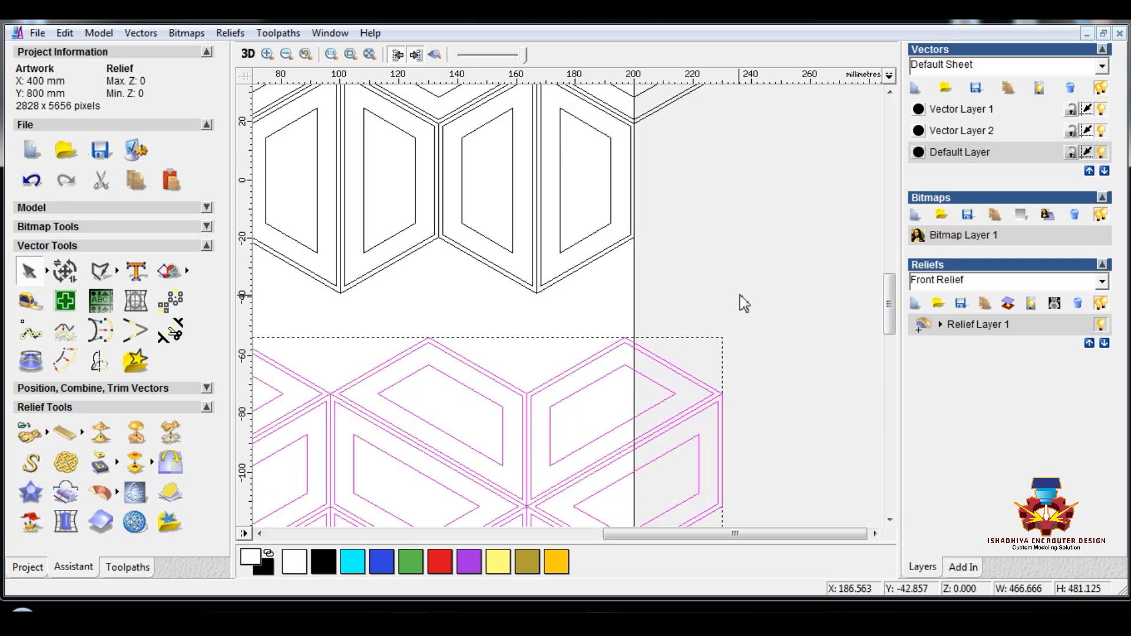
pyautogui.scroll(2, 672, 304)
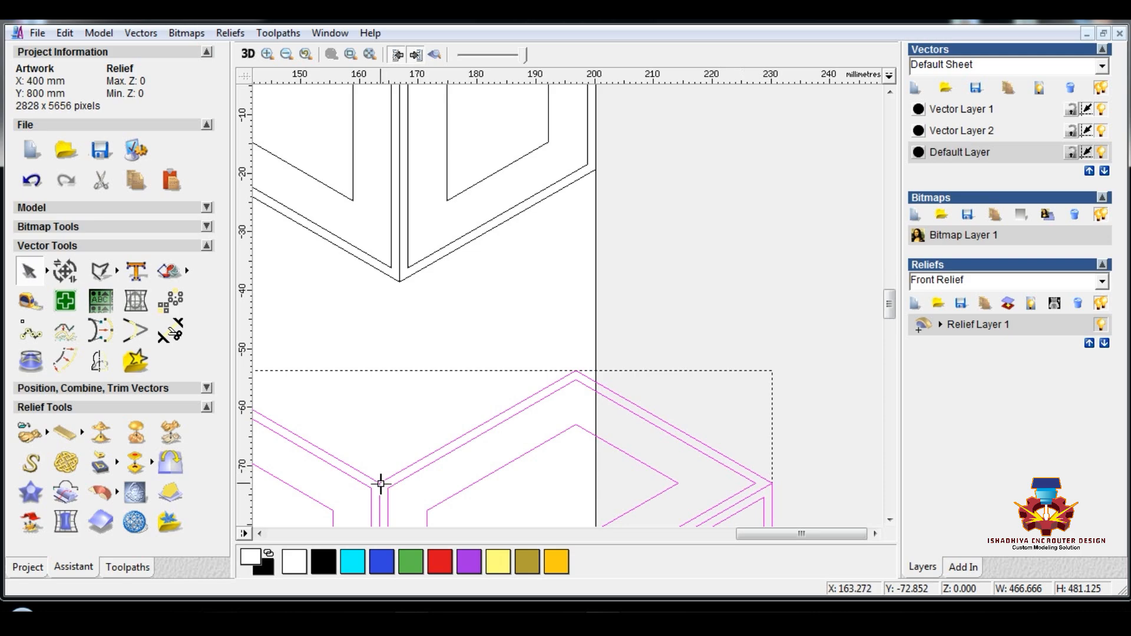
pyautogui.moveTo(380, 484); pyautogui.dragTo(399, 286)
pyautogui.scroll(-7, 398, 299)
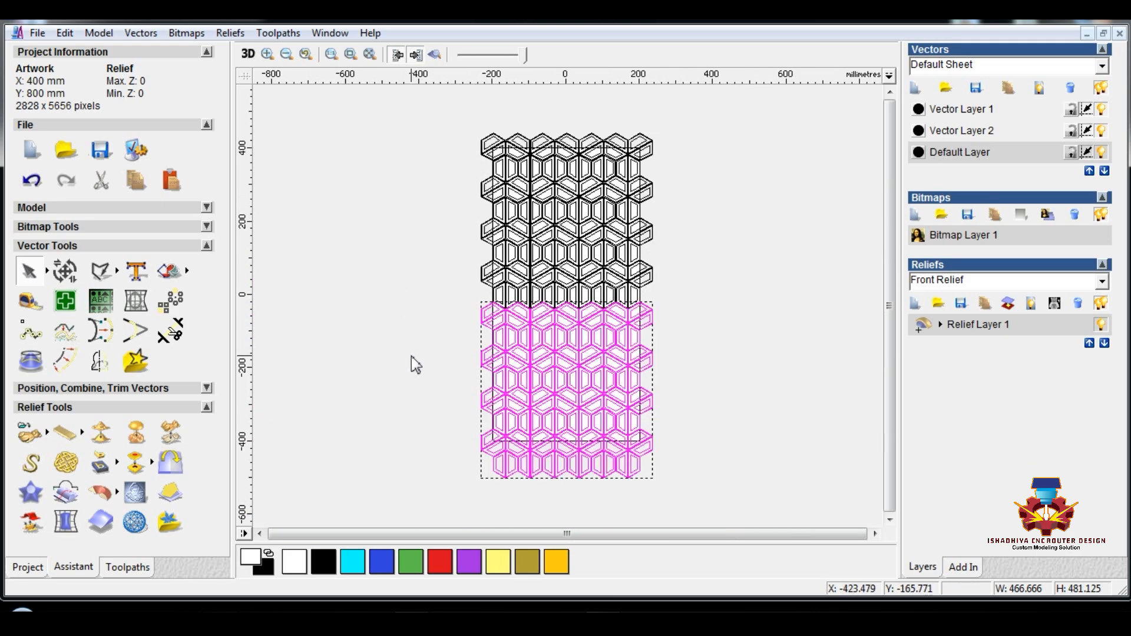
# - Delete the pattern's topmost row of full hexagons and centre the remaining pattern on the panel
pyautogui.click(416, 365)
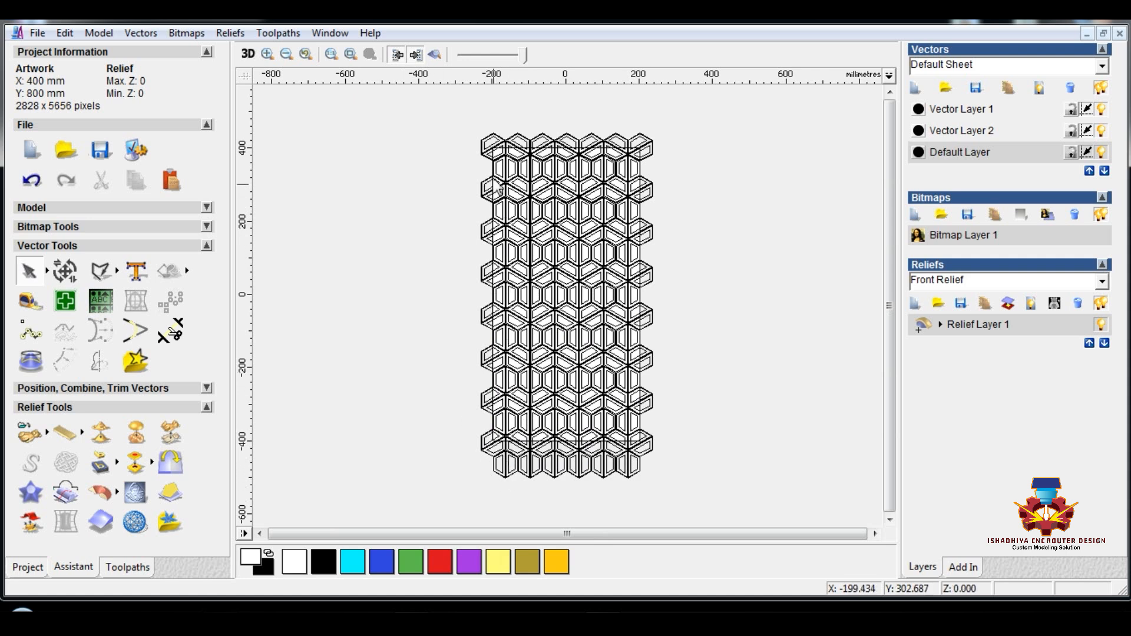
pyautogui.moveTo(451, 122); pyautogui.dragTo(684, 180)
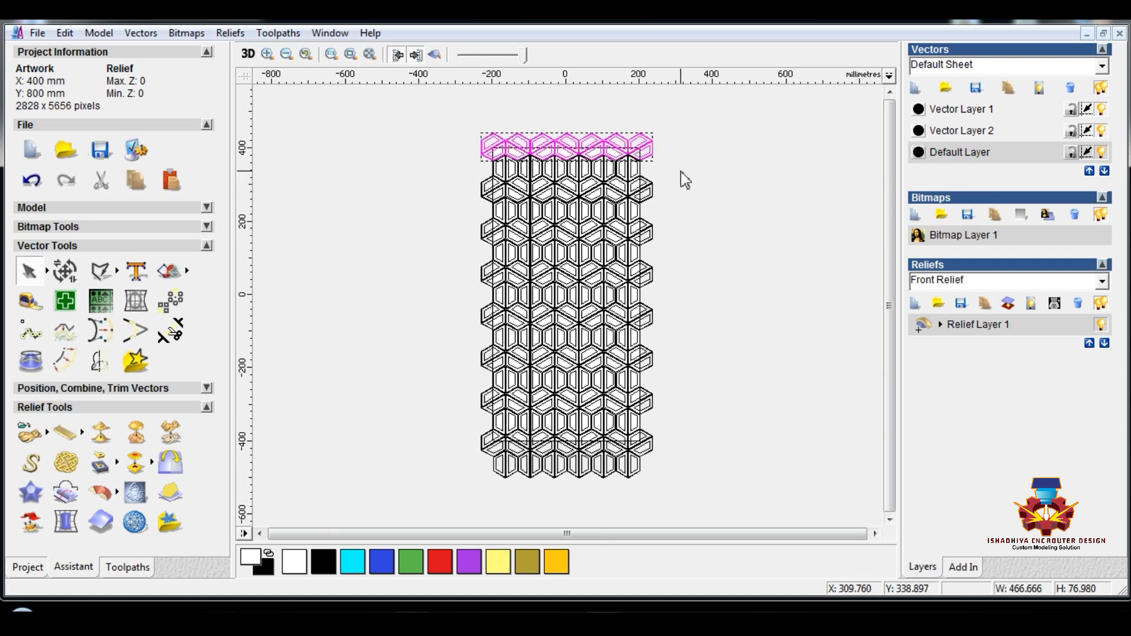
pyautogui.click(683, 179)
pyautogui.moveTo(682, 123); pyautogui.dragTo(416, 522)
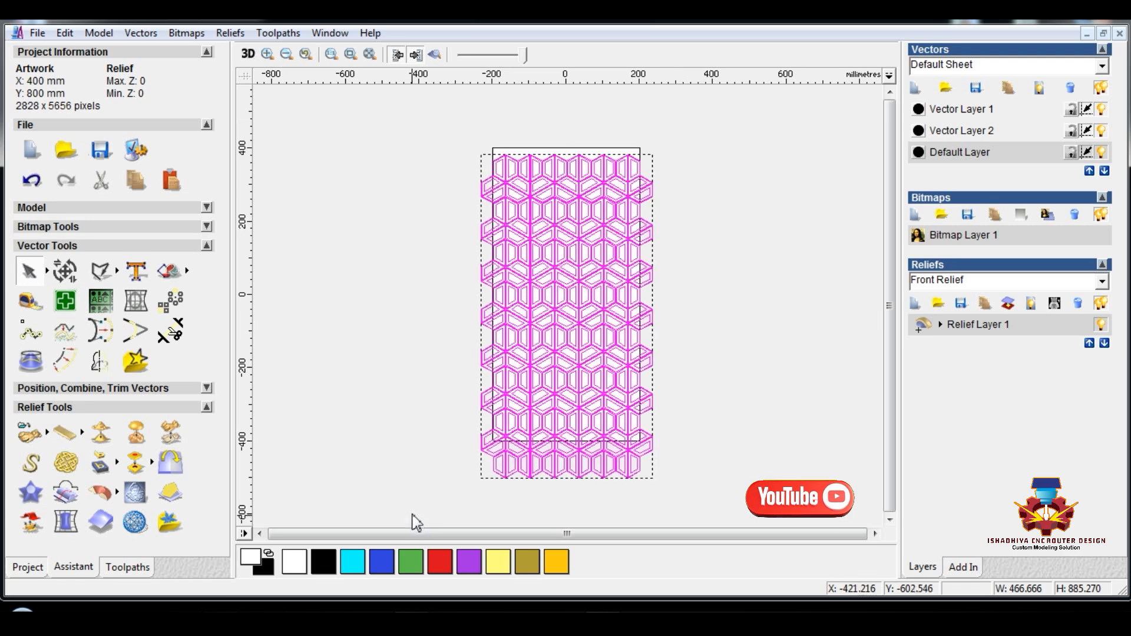
pyautogui.press('F9')
pyautogui.click(745, 202)
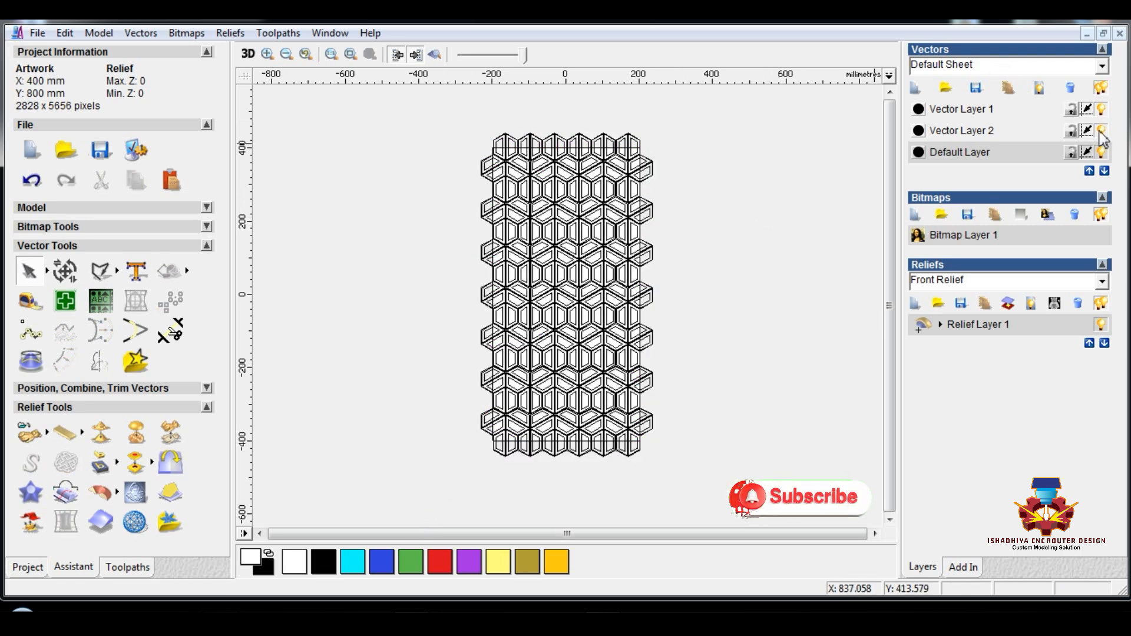
# - Switch the three vector layers on and off to compare outlines and offsets, and hide the Default Layer
pyautogui.click(1101, 130)
pyautogui.scroll(5, 589, 254)
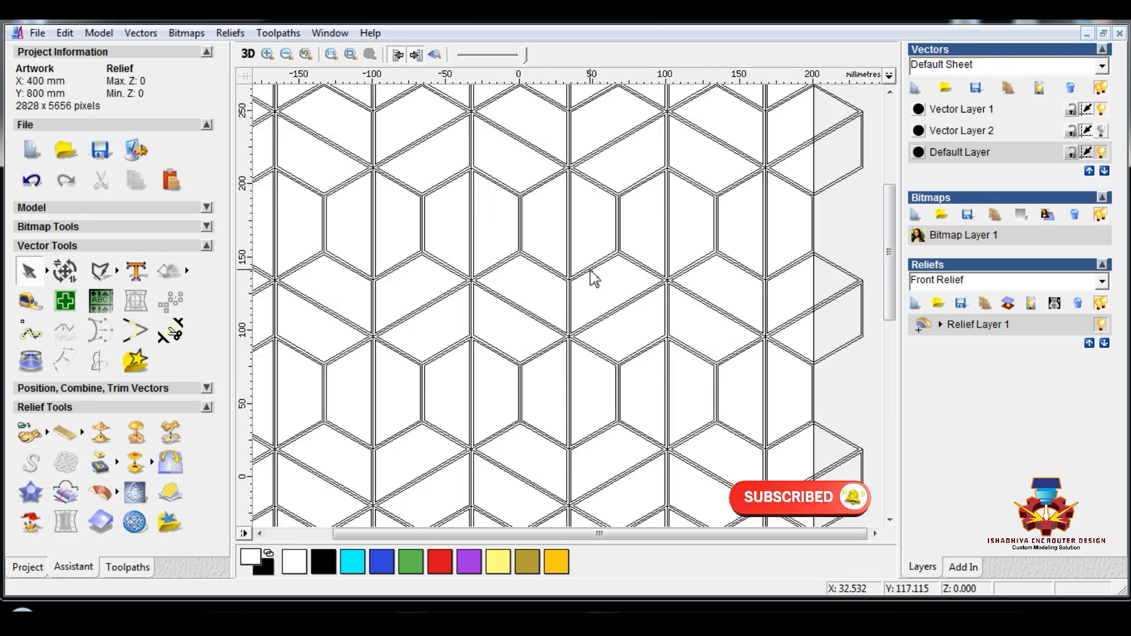
pyautogui.scroll(2, 594, 277)
pyautogui.click(1101, 109)
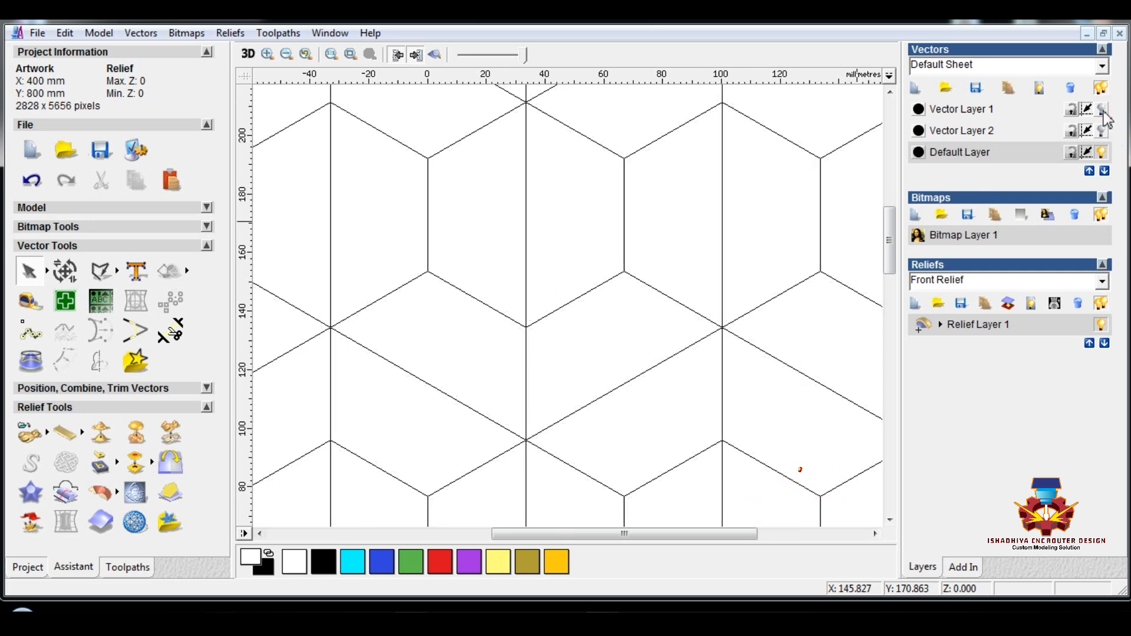
pyautogui.click(1101, 109)
pyautogui.click(1101, 152)
pyautogui.click(1101, 130)
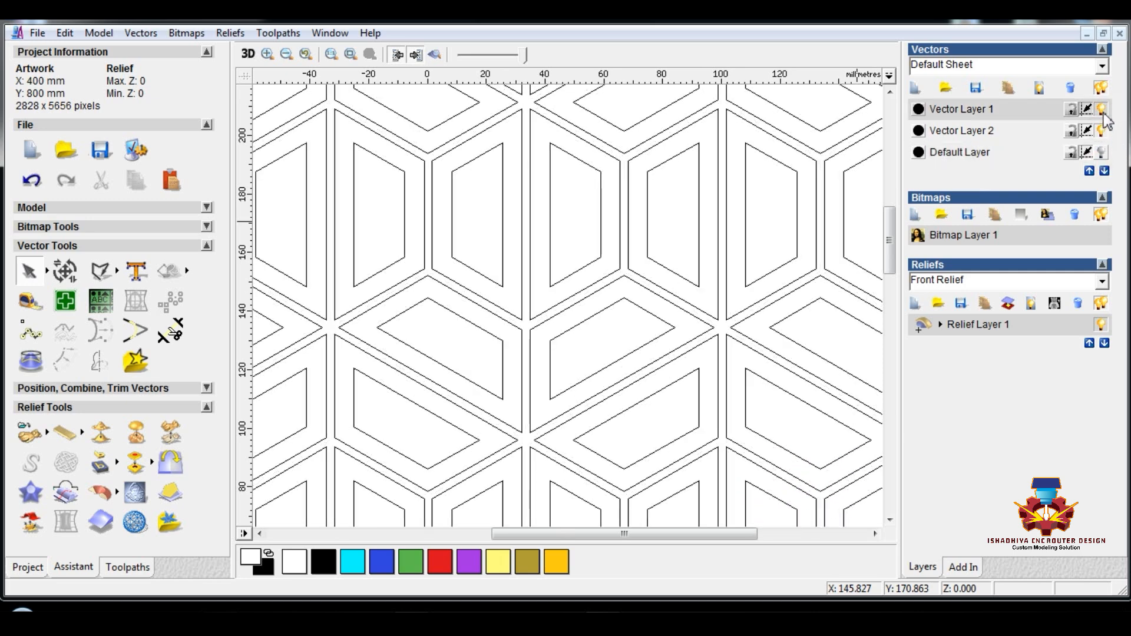
# - Hide Vector Layer 1 and select all the inner offset shapes on Vector Layer 2
pyautogui.click(1101, 109)
pyautogui.scroll(-7, 474, 236)
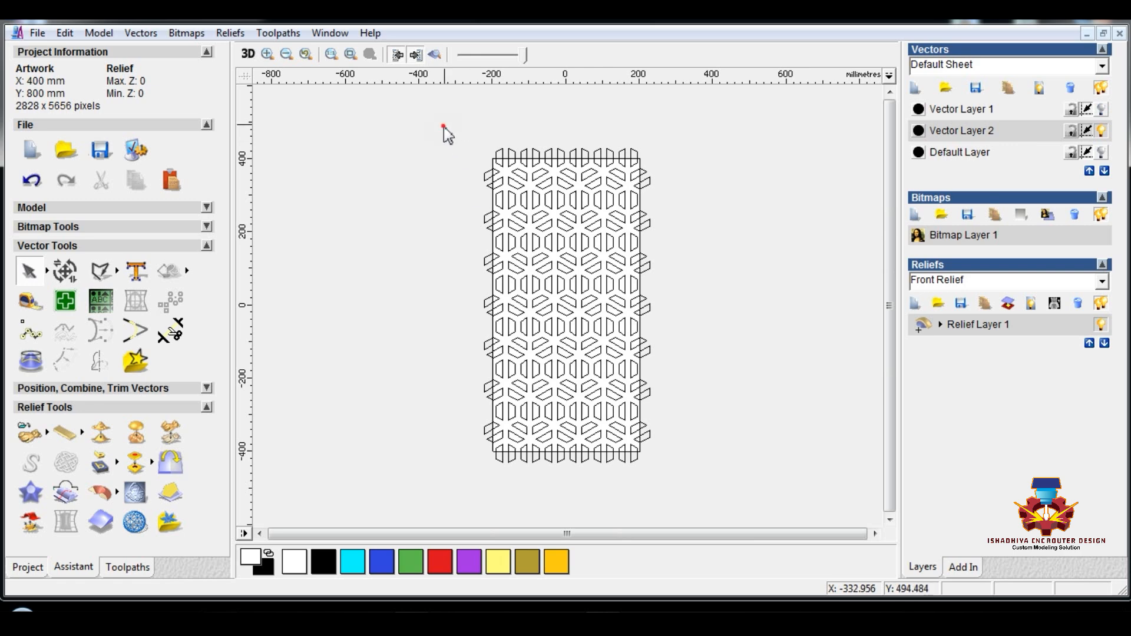
pyautogui.moveTo(444, 126); pyautogui.dragTo(676, 484)
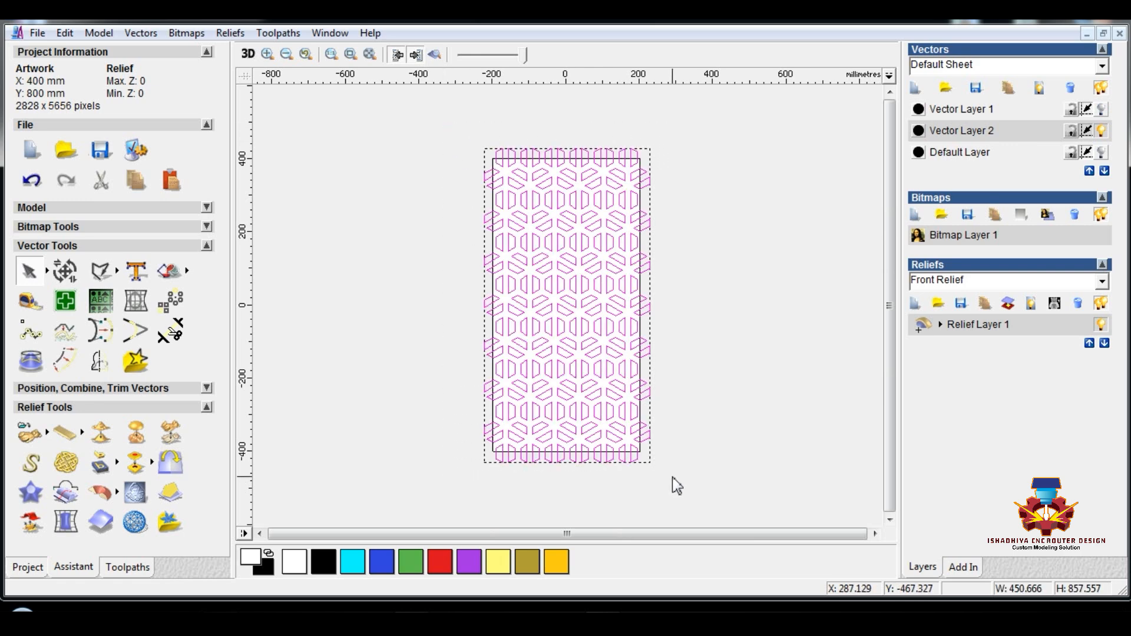
# - Show and activate Vector Layer 1, hide Vector Layer 2, and select all outer offset shapes across the panel
pyautogui.click(1101, 109)
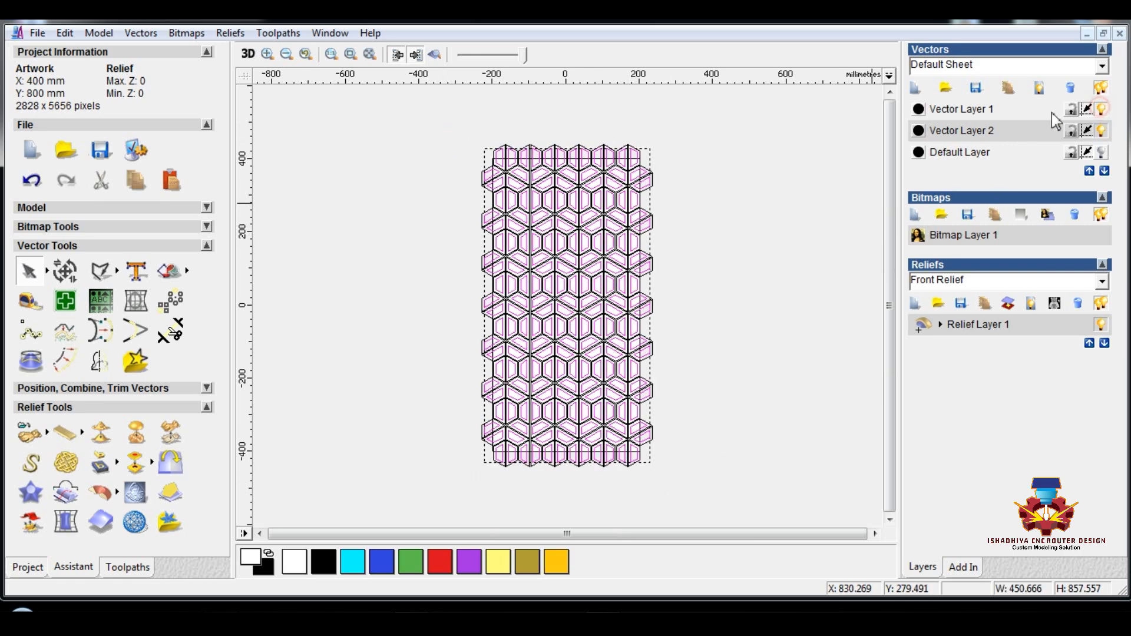
pyautogui.click(997, 110)
pyautogui.click(1101, 130)
pyautogui.click(757, 159)
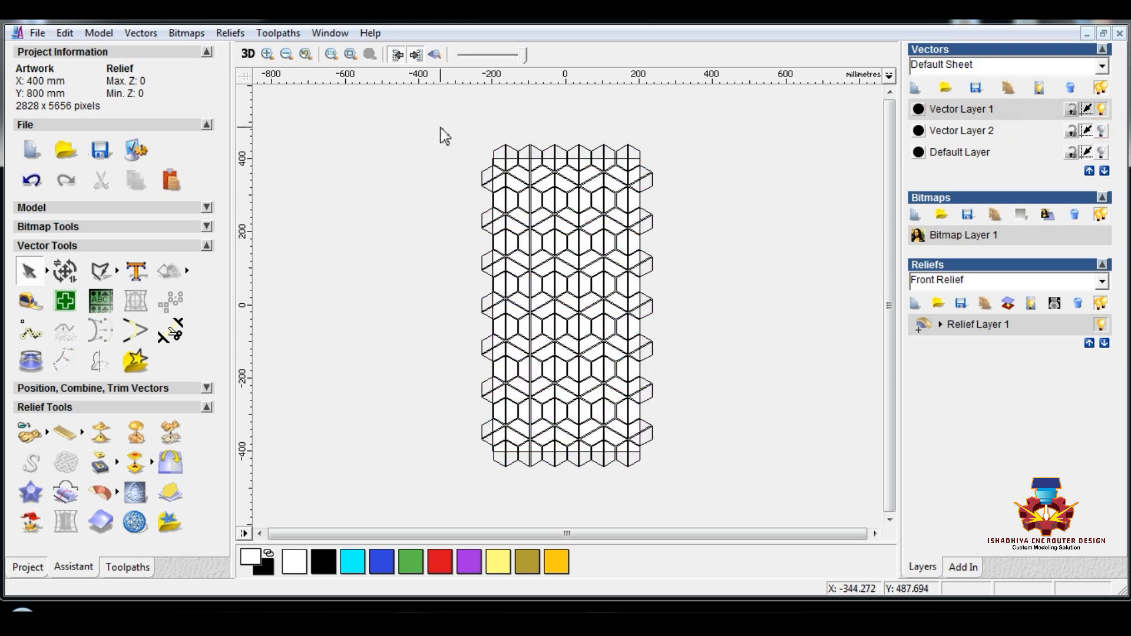
pyautogui.moveTo(444, 136); pyautogui.dragTo(714, 521)
# - Open the Shape Editor for the selected outer offset shapes and set a flat profile's start height to 0.4
pyautogui.scroll(3, 606, 396)
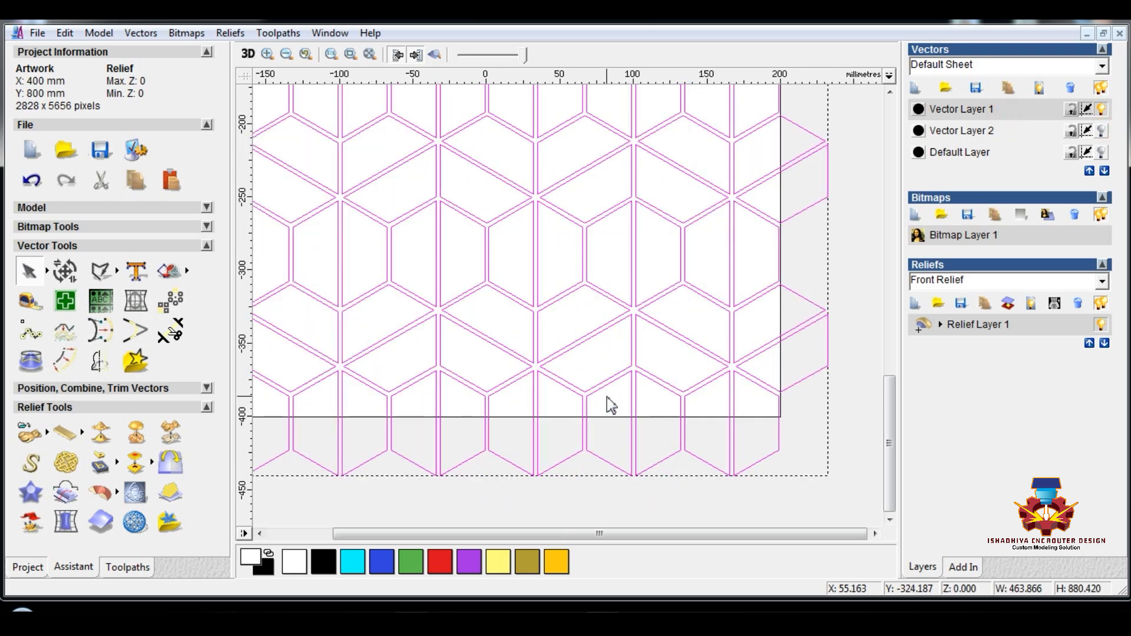
pyautogui.rightClick(346, 137)
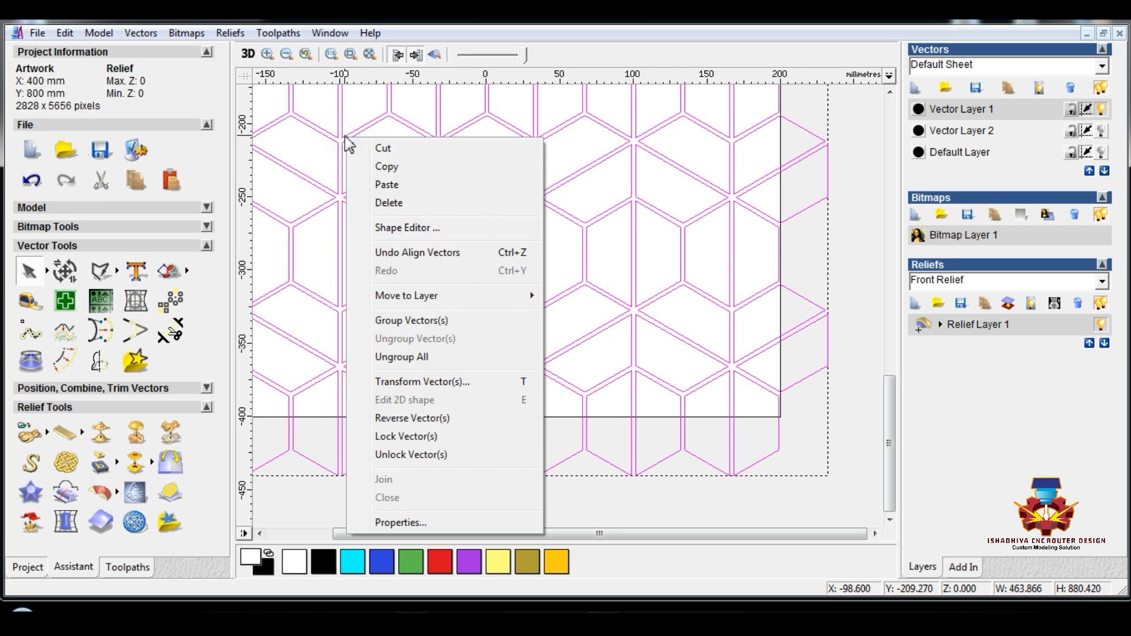
pyautogui.click(414, 228)
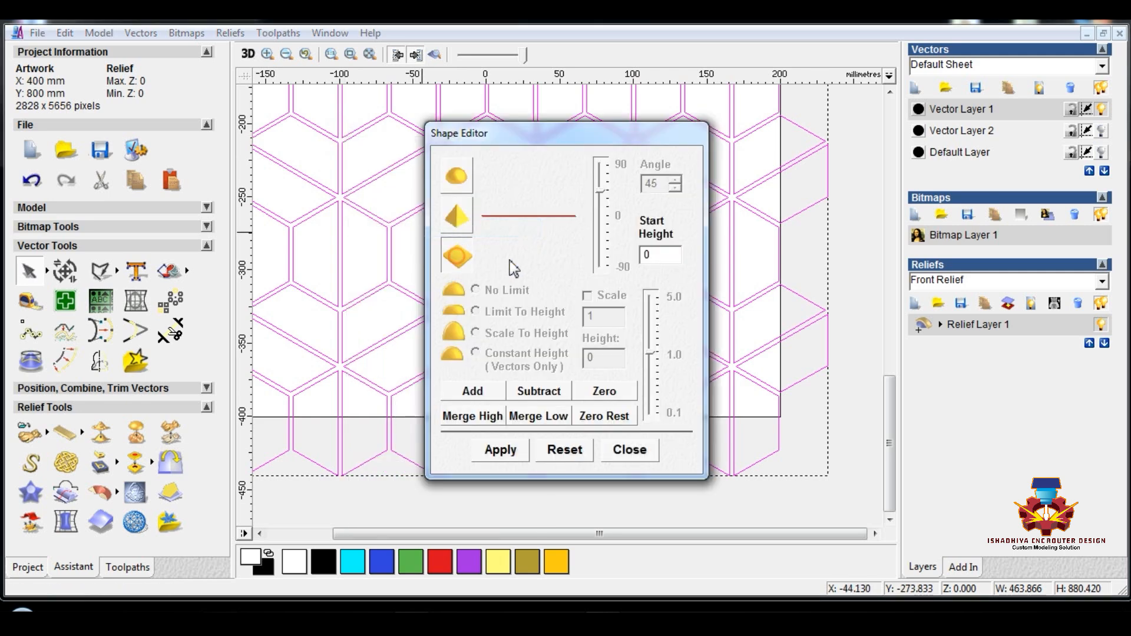
pyautogui.doubleClick(671, 255)
pyautogui.write('0.4')
# - Tile the 2D and 3D views side by side, move the Shape Editor aside, and tilt the 3D view
pyautogui.click(434, 54)
pyautogui.moveTo(481, 140); pyautogui.dragTo(131, 201)
pyautogui.click(327, 33)
pyautogui.click(348, 71)
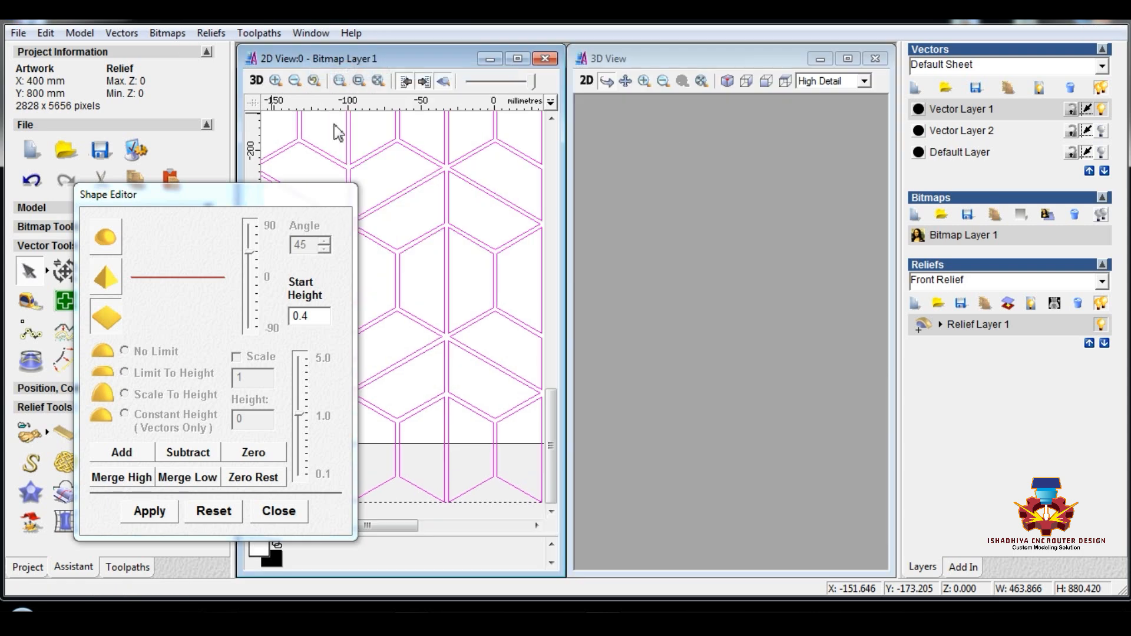
pyautogui.moveTo(641, 285); pyautogui.dragTo(712, 377)
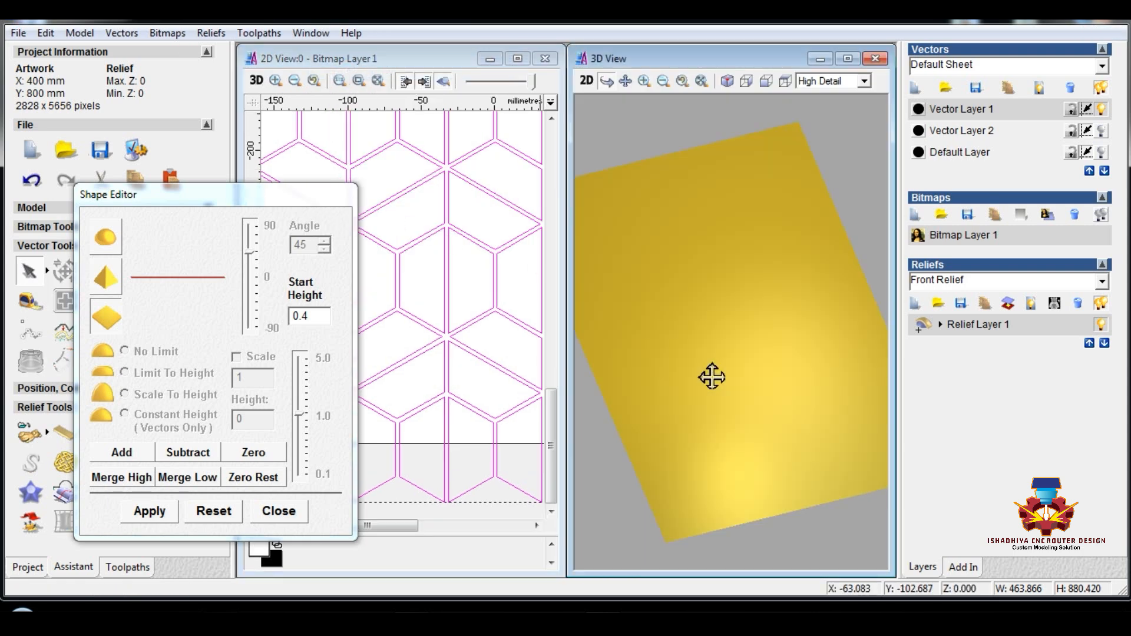
# - Try to add the selected outer offset shapes to the relief at a height of 0.4, then deselect them
pyautogui.click(139, 455)
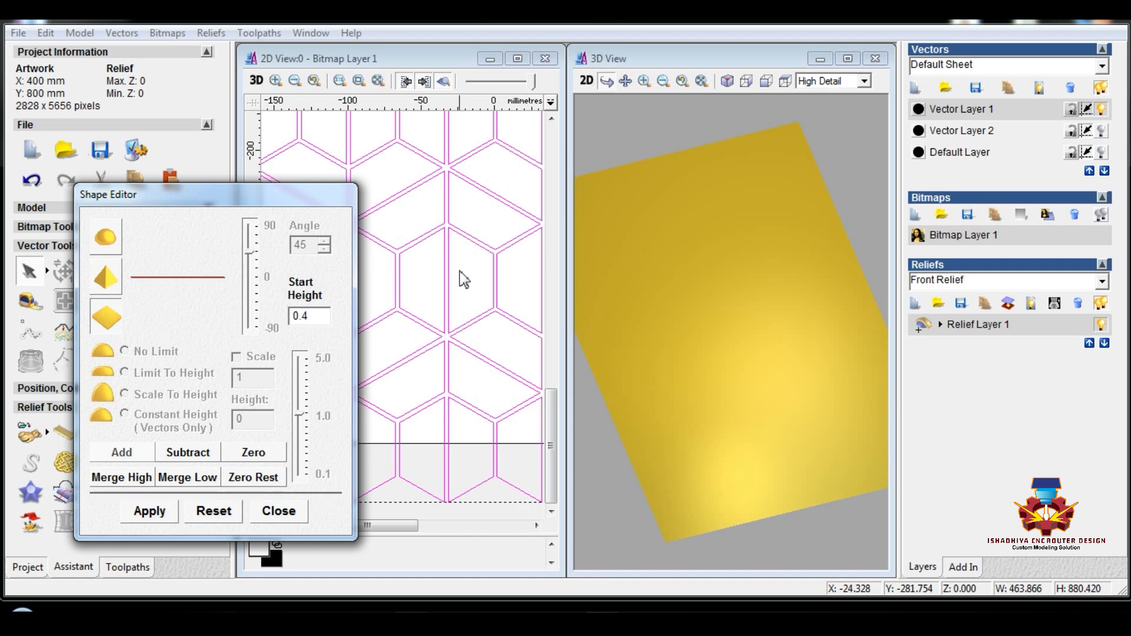
pyautogui.moveTo(652, 291); pyautogui.dragTo(557, 324)
pyautogui.click(510, 282)
pyautogui.scroll(-4, 510, 282)
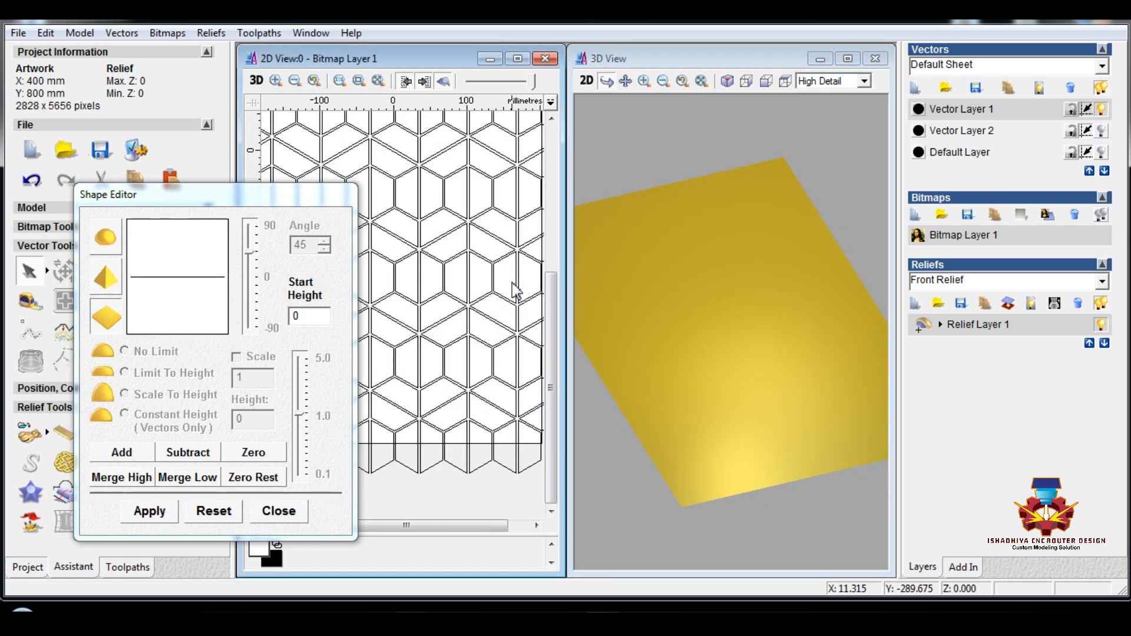
# - Reselect all Vector Layer 1 shapes and add them to Relief Layer 1 as flat shapes with 0.4 start height
pyautogui.moveTo(504, 189); pyautogui.dragTo(353, 451)
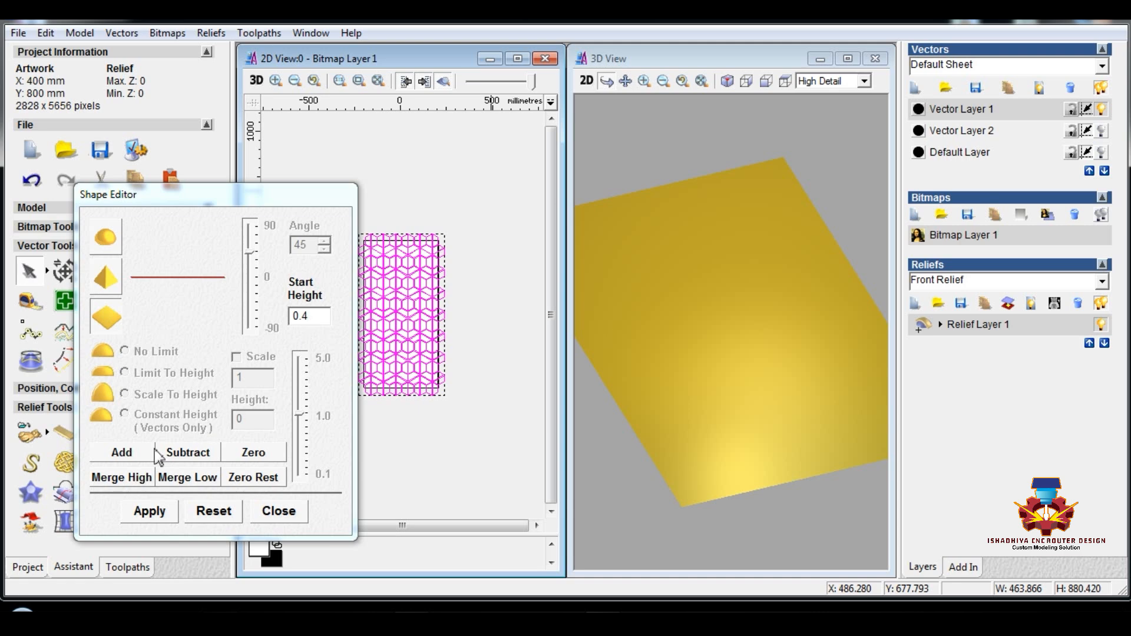
pyautogui.click(134, 455)
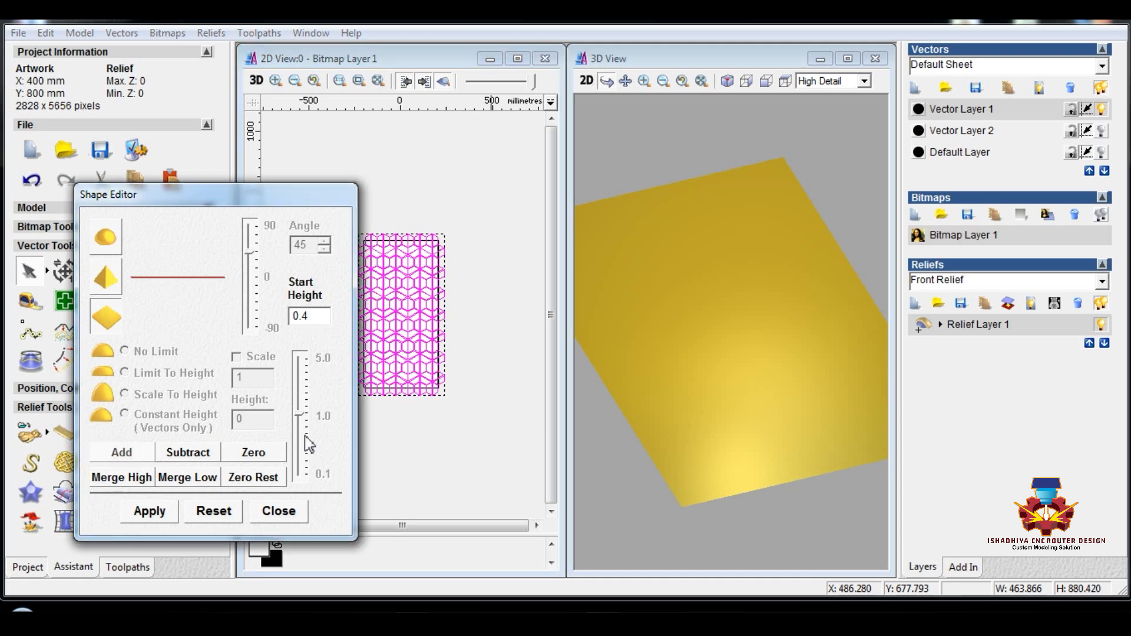
pyautogui.click(395, 454)
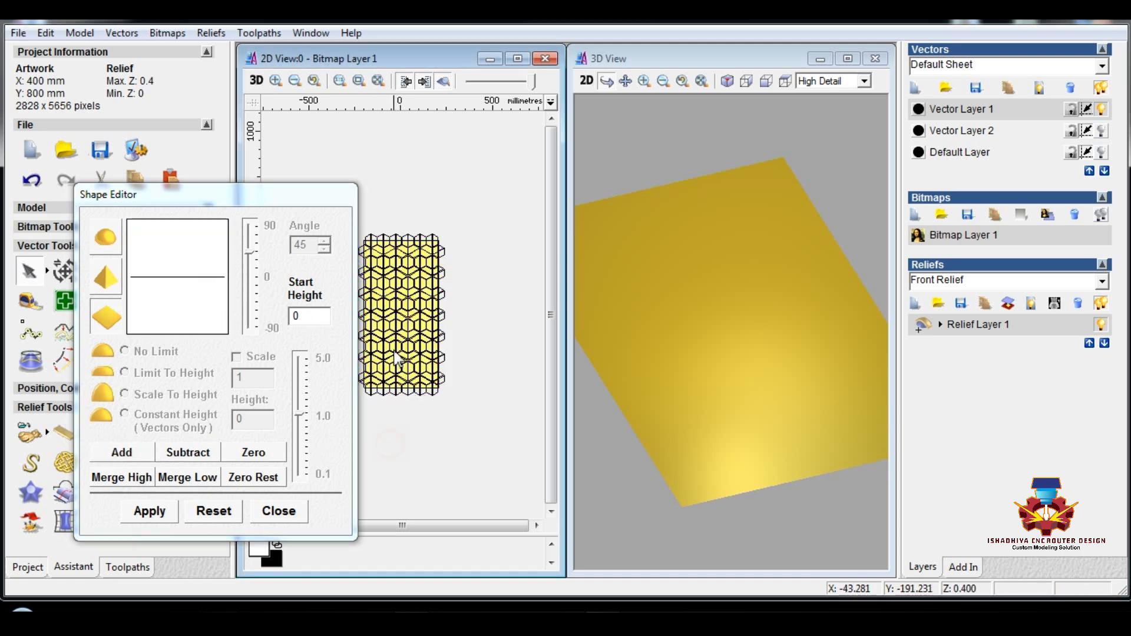
pyautogui.scroll(5, 406, 431)
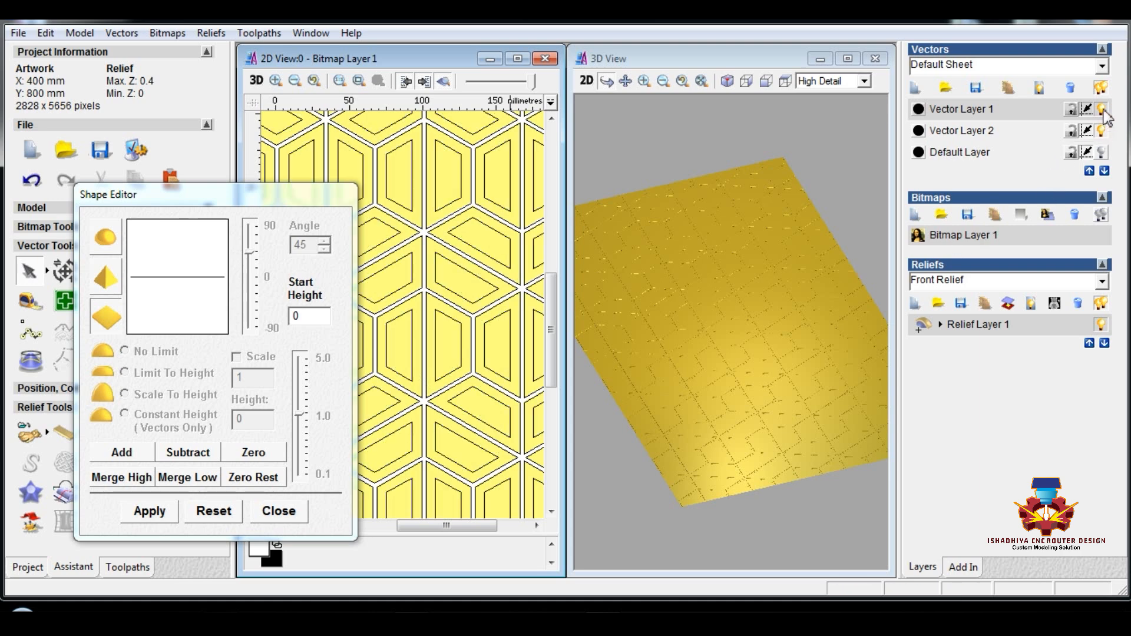
# - Show only Vector Layer 2, create a new relief layer, and select all the inner offset shapes
pyautogui.click(1102, 130)
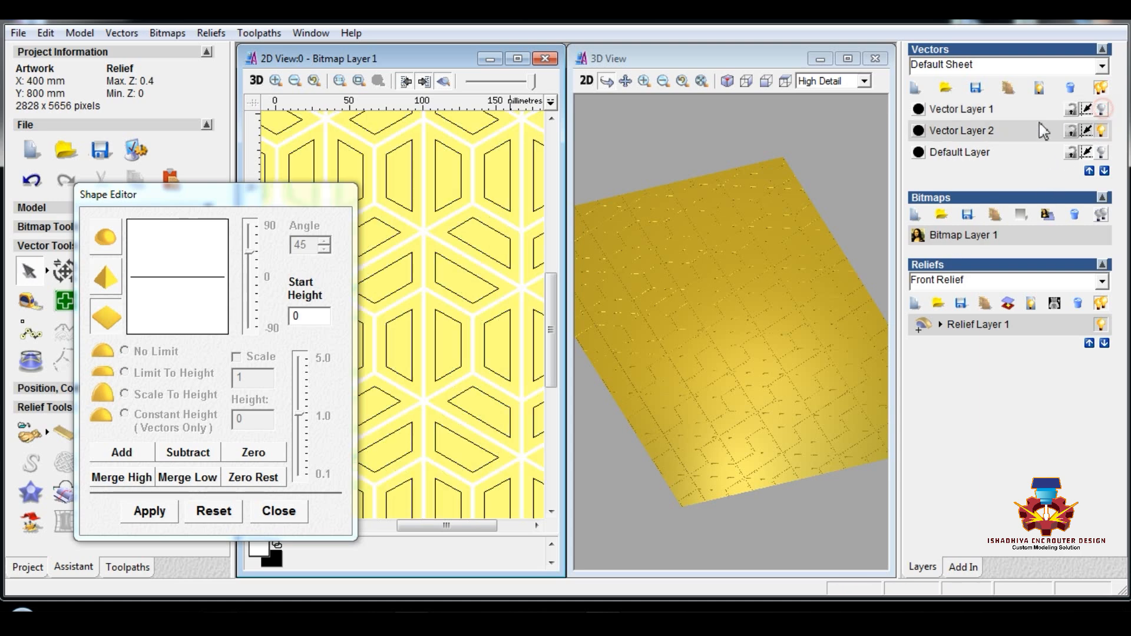
pyautogui.click(915, 304)
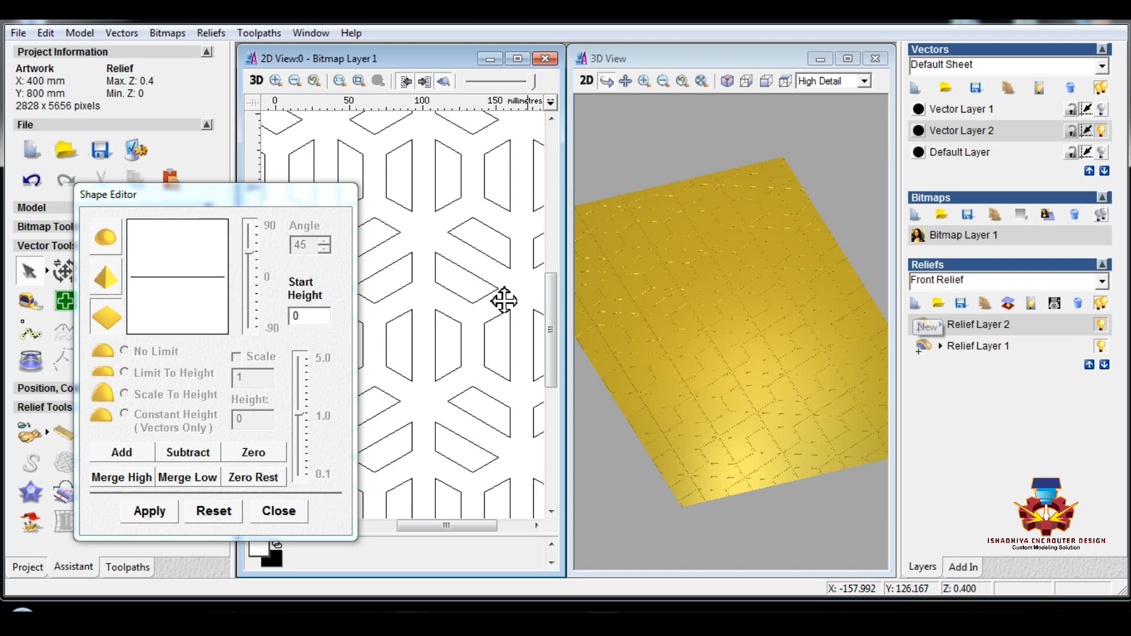
pyautogui.scroll(-6, 508, 300)
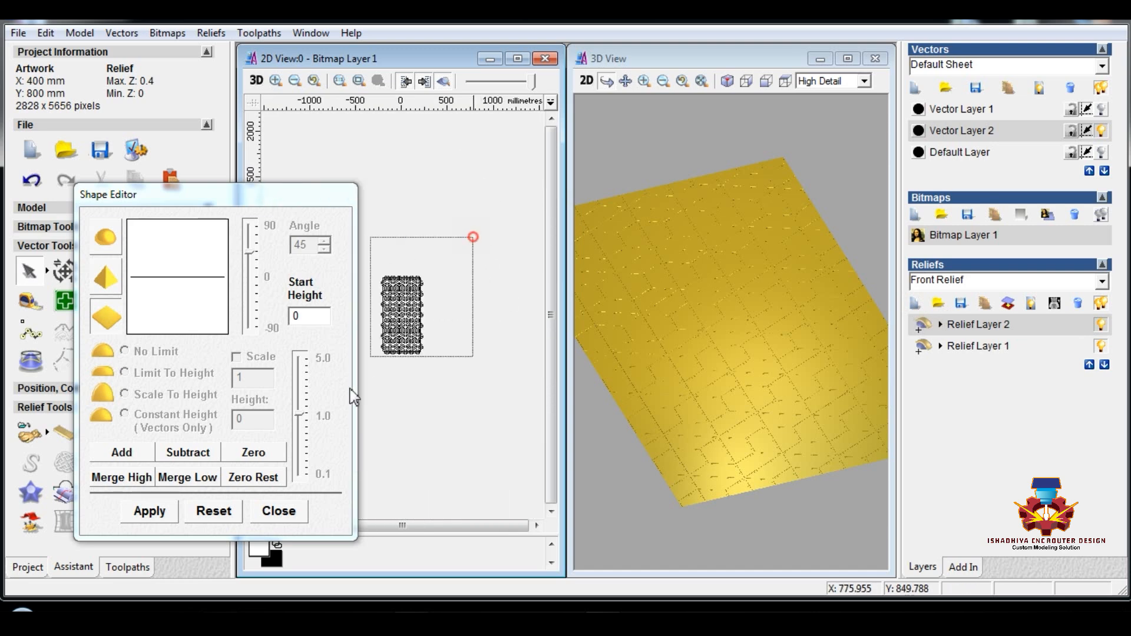
pyautogui.moveTo(473, 165); pyautogui.dragTo(358, 341)
pyautogui.scroll(3, 357, 340)
pyautogui.scroll(2, 355, 332)
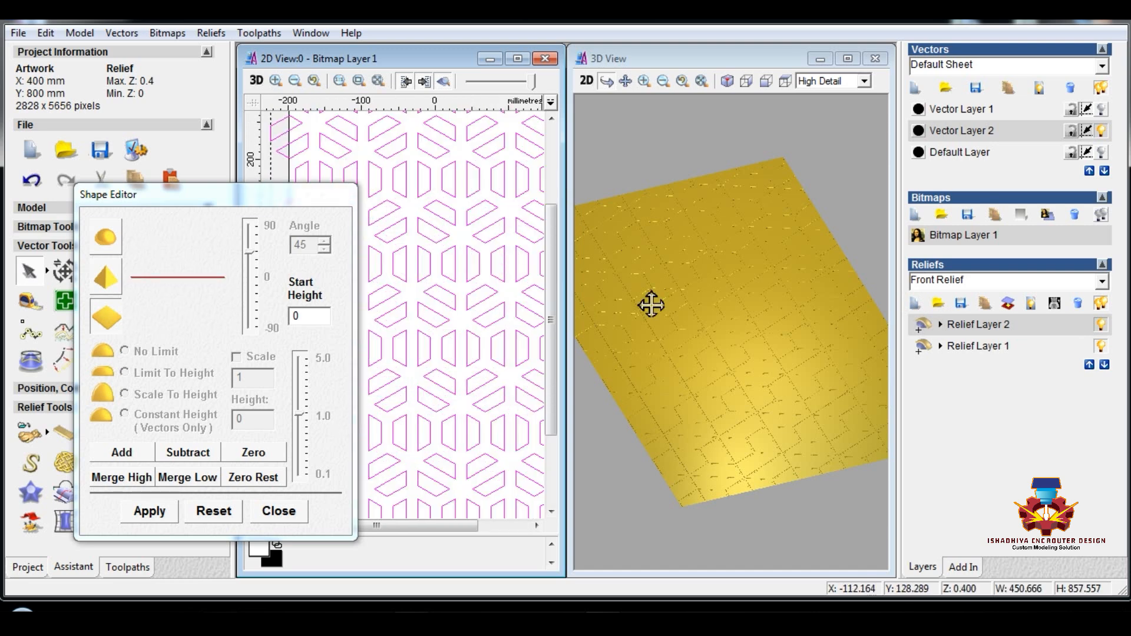
# - Add the selected inner offset shapes to Relief Layer 2 as 45° round profiles scaled to a height of 4, and close the Shape Editor
pyautogui.scroll(5, 727, 346)
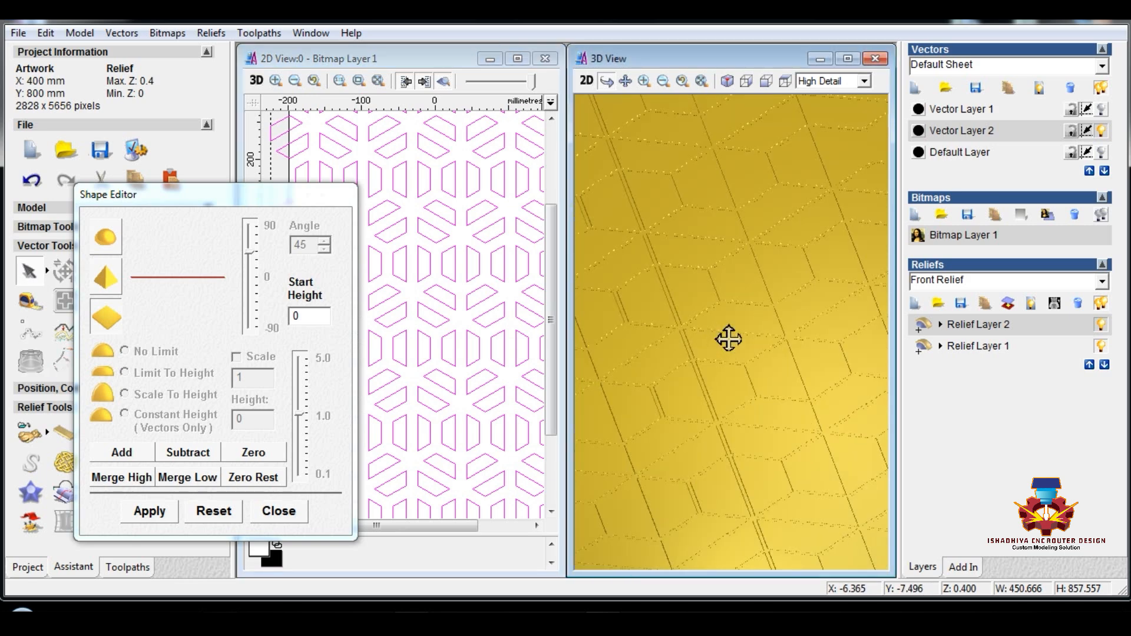
pyautogui.click(104, 236)
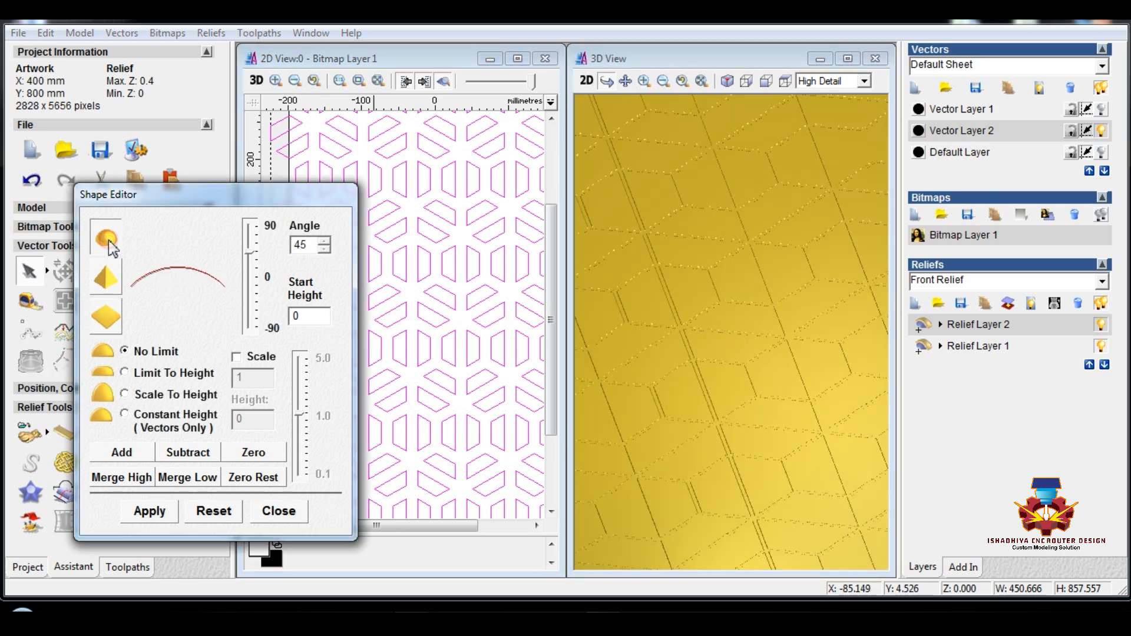
pyautogui.click(125, 395)
pyautogui.doubleClick(248, 419)
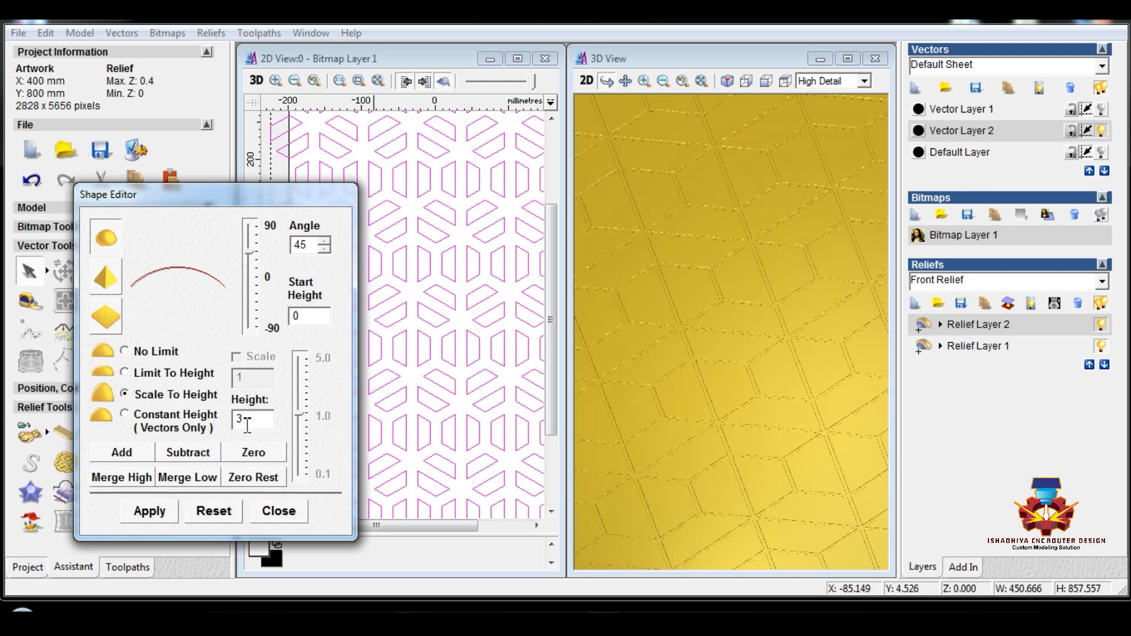
pyautogui.moveTo(254, 420); pyautogui.dragTo(226, 421)
pyautogui.write('4')
pyautogui.click(136, 453)
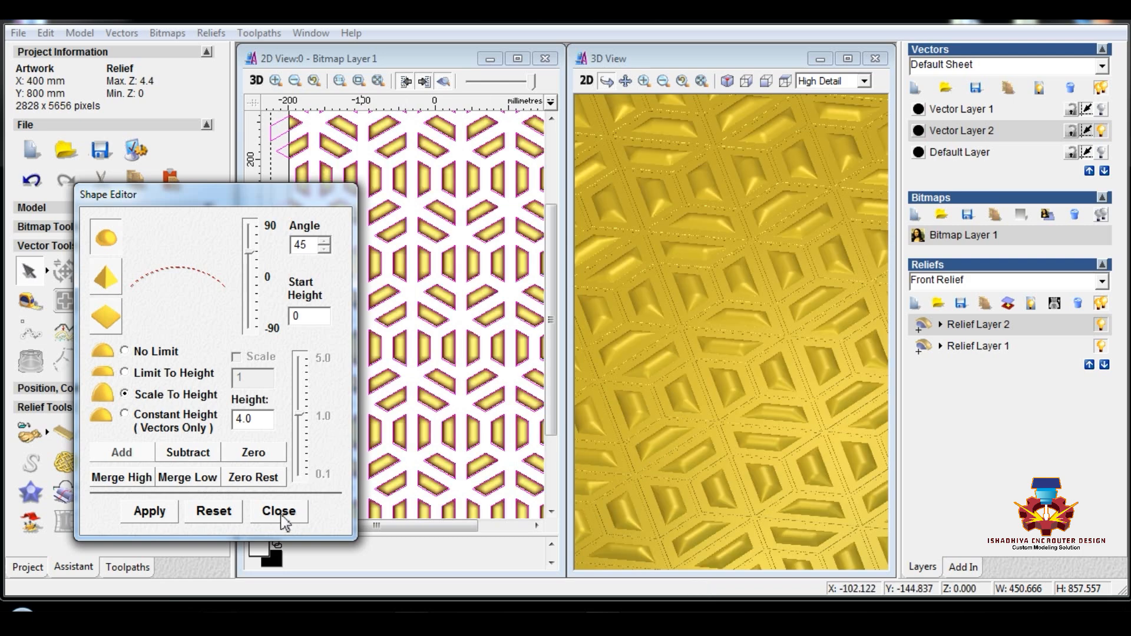
pyautogui.click(278, 512)
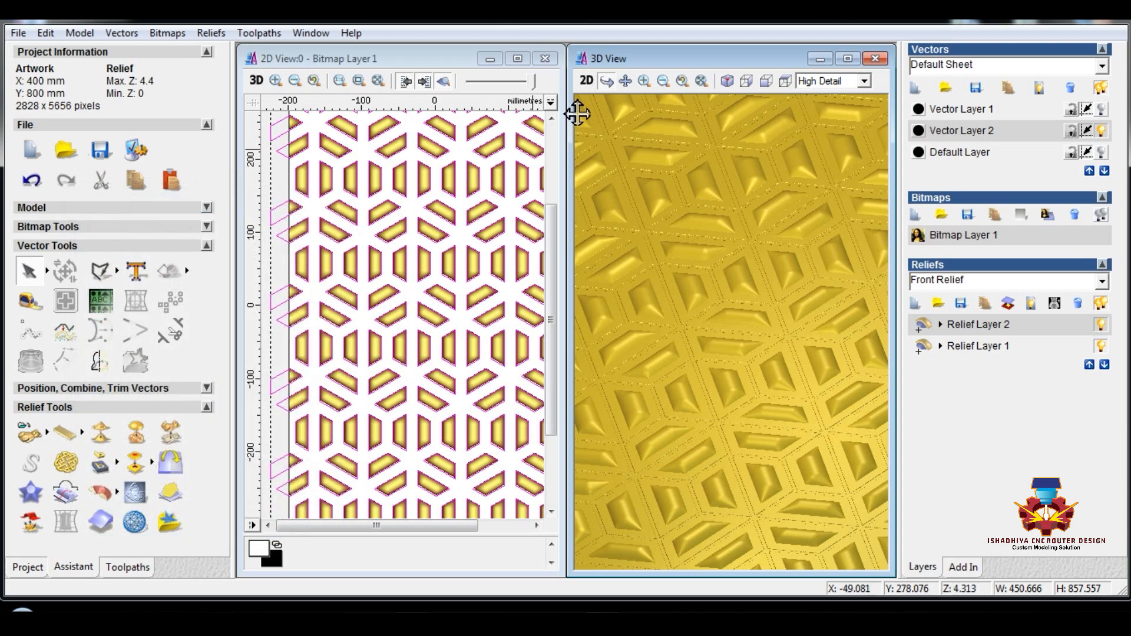
# - Maximize the 3D view and examine the domed inner shapes and offset grooves up close from several angles
pyautogui.click(847, 59)
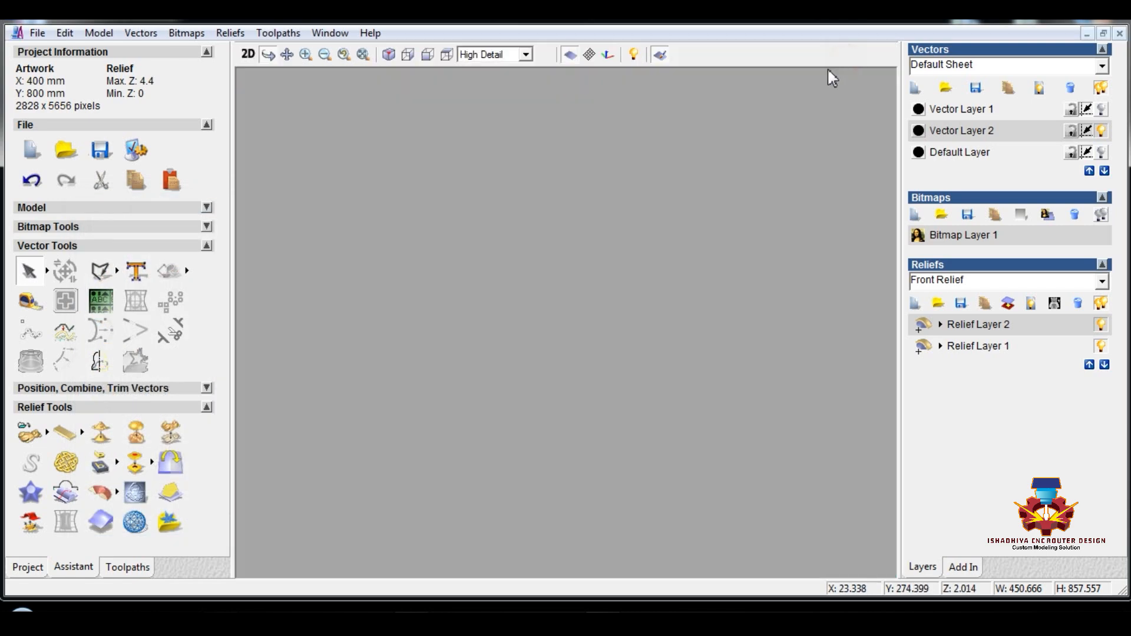
pyautogui.scroll(-2, 607, 407)
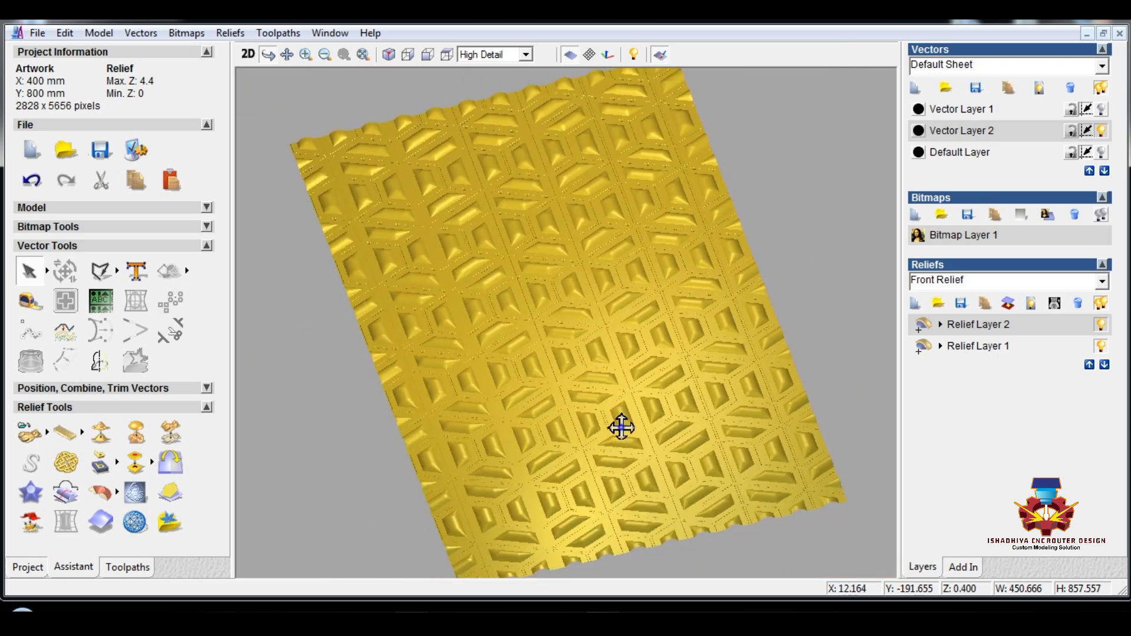
pyautogui.moveTo(621, 427); pyautogui.dragTo(555, 376, button='middle')
pyautogui.scroll(3, 515, 348)
pyautogui.scroll(2, 532, 337)
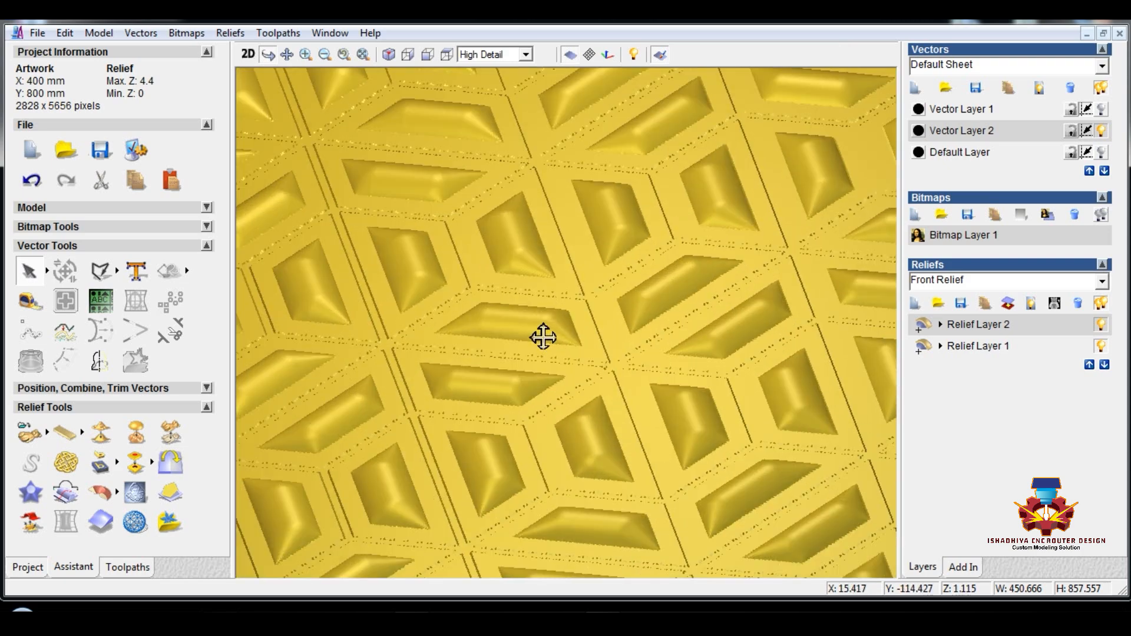
pyautogui.scroll(3, 490, 318)
pyautogui.scroll(2, 585, 319)
pyautogui.moveTo(584, 318); pyautogui.dragTo(592, 317, button='middle')
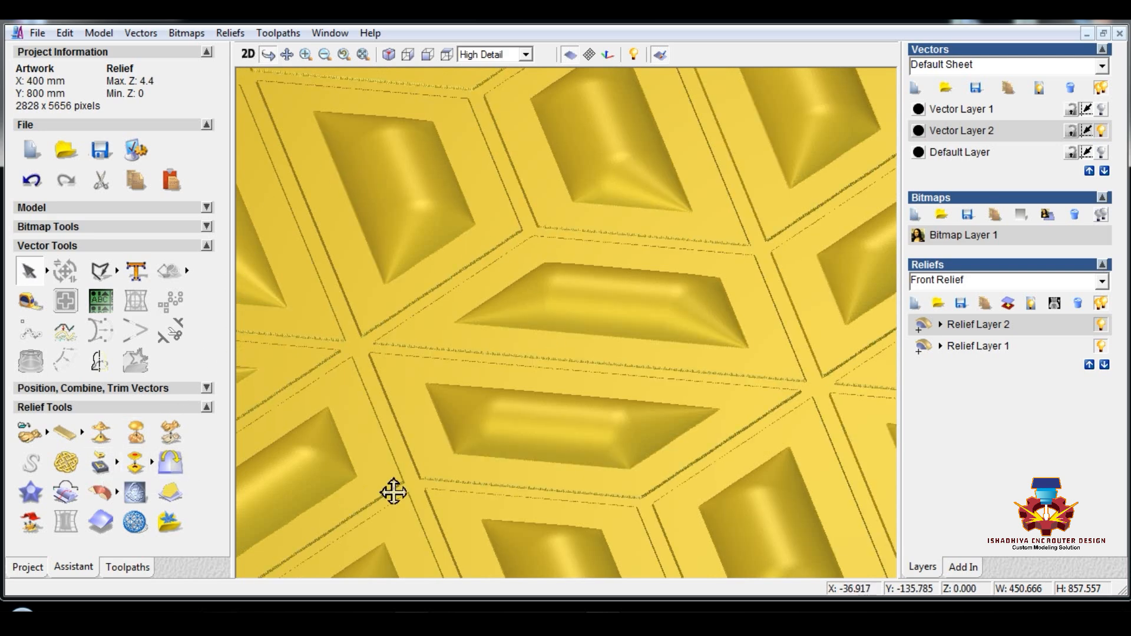
pyautogui.moveTo(395, 415); pyautogui.dragTo(380, 384)
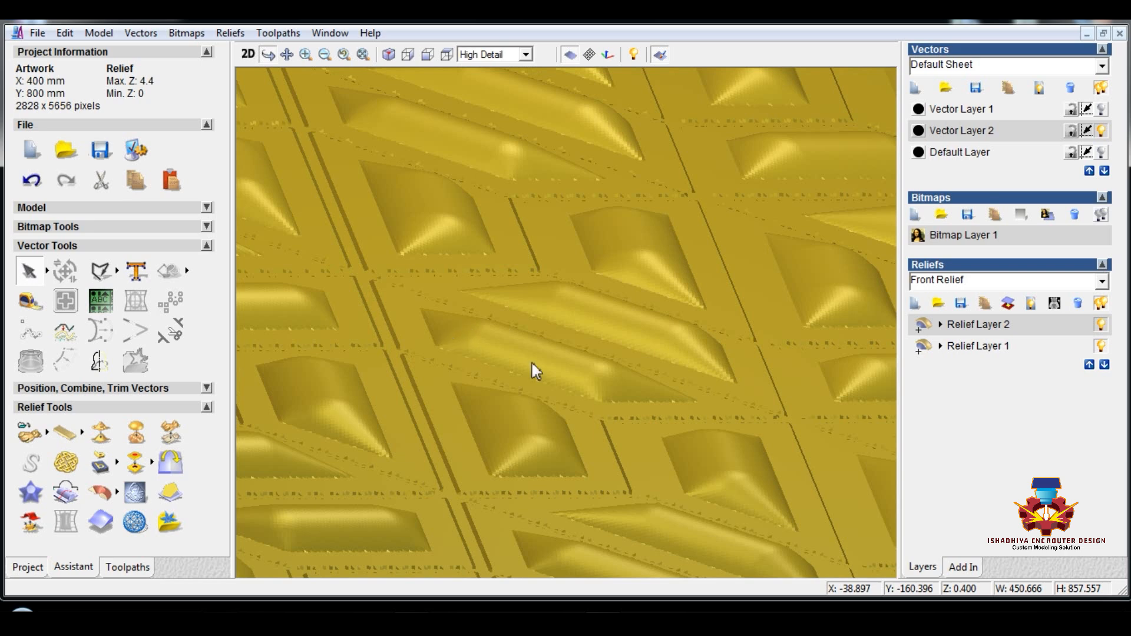
pyautogui.moveTo(531, 362)
pyautogui.mouseDown()
pyautogui.moveTo(636, 316)
pyautogui.moveTo(434, 268)
pyautogui.moveTo(533, 377)
pyautogui.mouseUp()
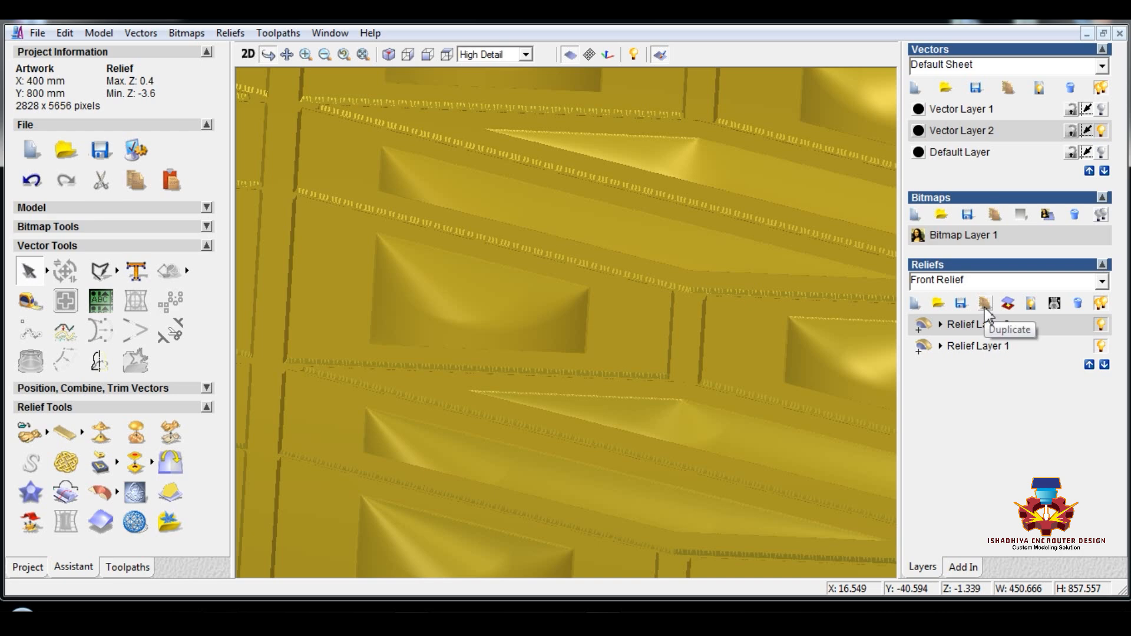
# - Merge the visible relief layers into a new layer and make it the only visible, active relief layer
pyautogui.click(1031, 305)
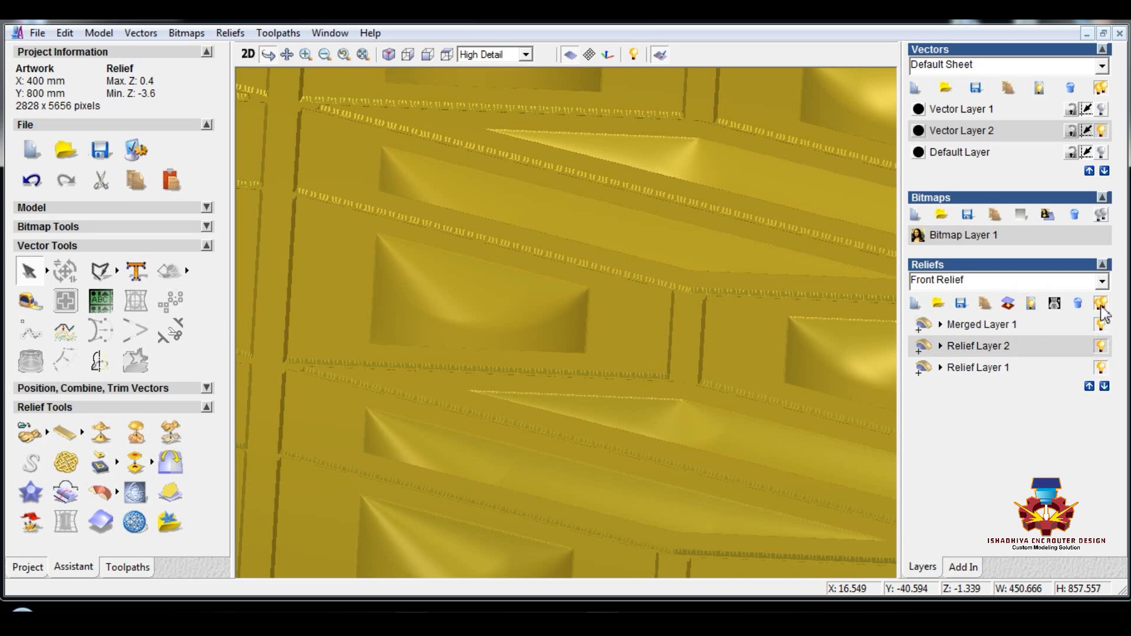
pyautogui.click(1100, 303)
pyautogui.click(1038, 326)
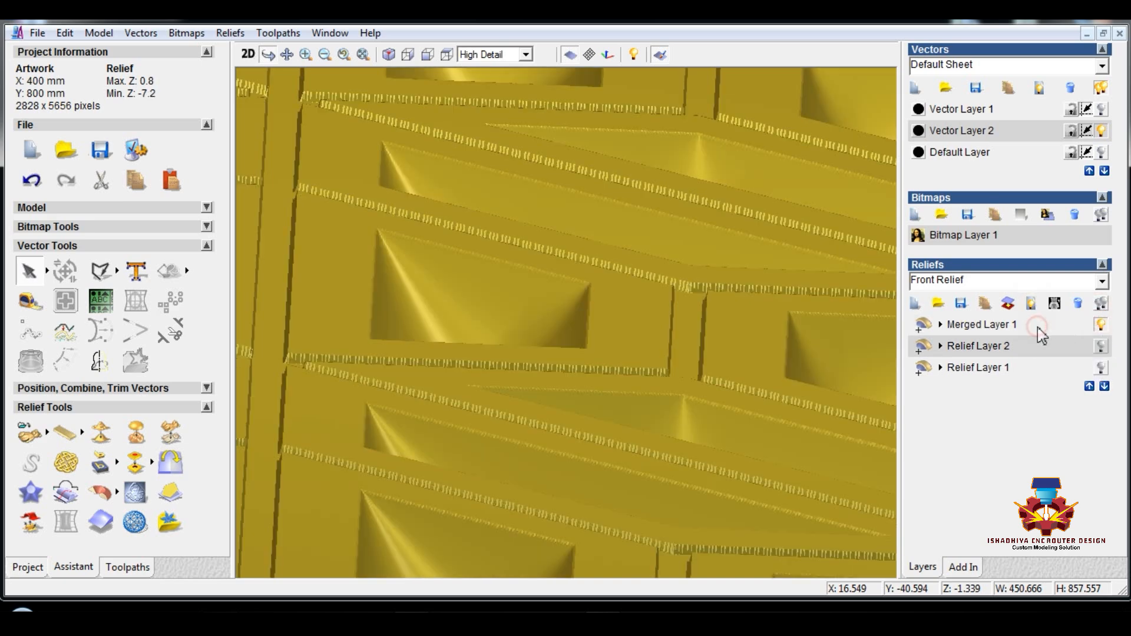
# - Smooth the whole merged relief layer with 6 smoothing passes and check the finished pattern across the panel
pyautogui.click(102, 435)
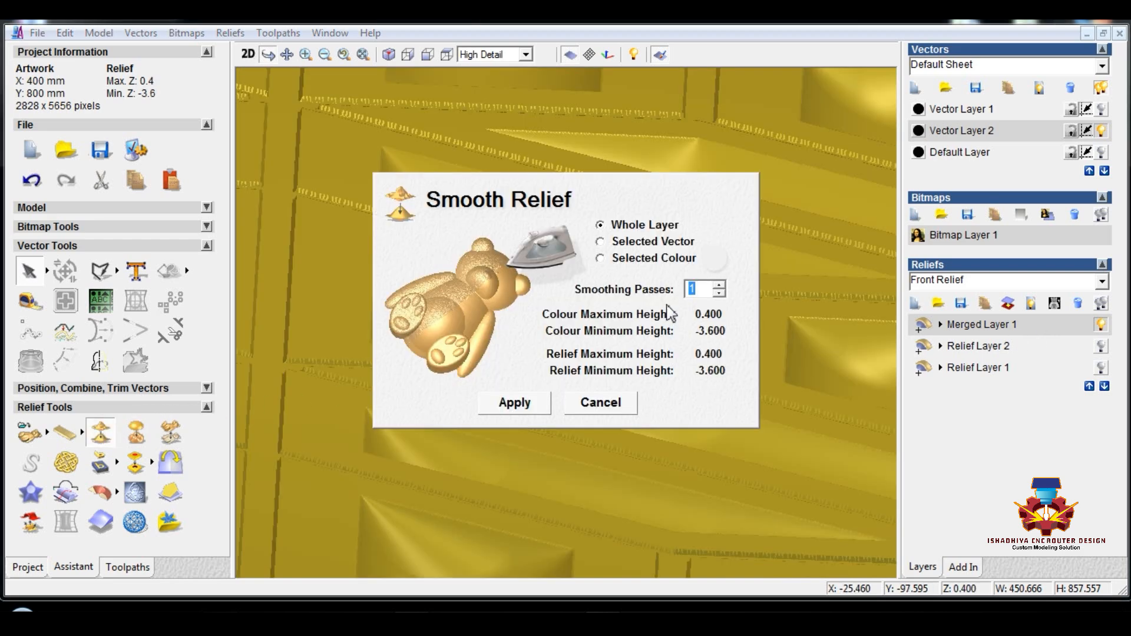
pyautogui.write('6')
pyautogui.click(528, 406)
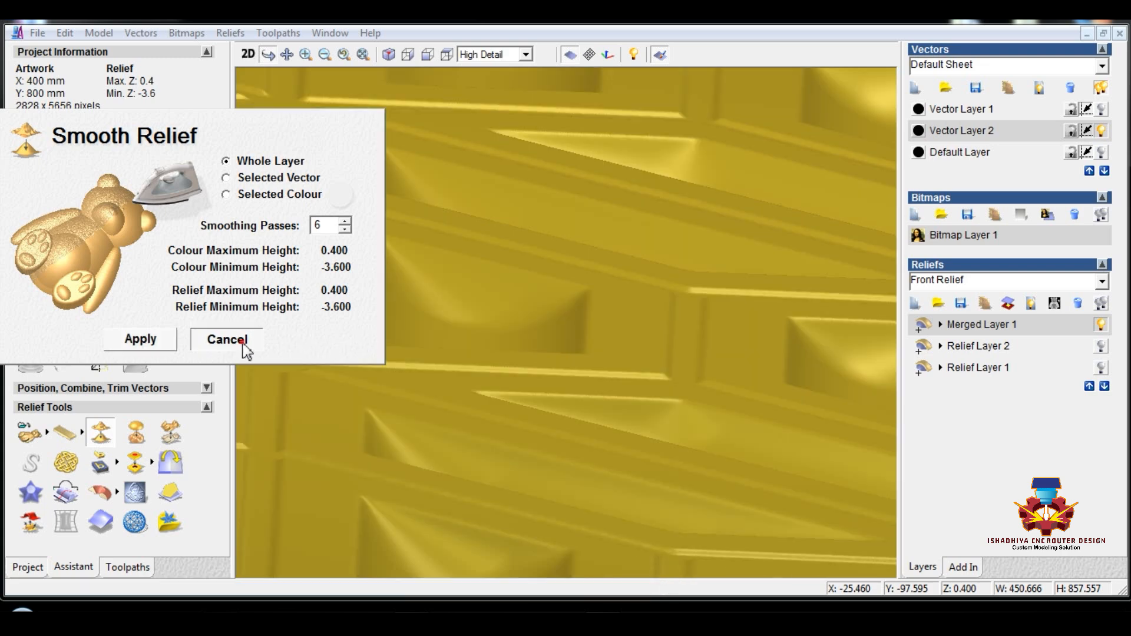
pyautogui.click(242, 346)
pyautogui.scroll(-4, 520, 366)
pyautogui.moveTo(485, 379); pyautogui.dragTo(587, 417)
pyautogui.scroll(-3, 492, 452)
pyautogui.scroll(-3, 518, 442)
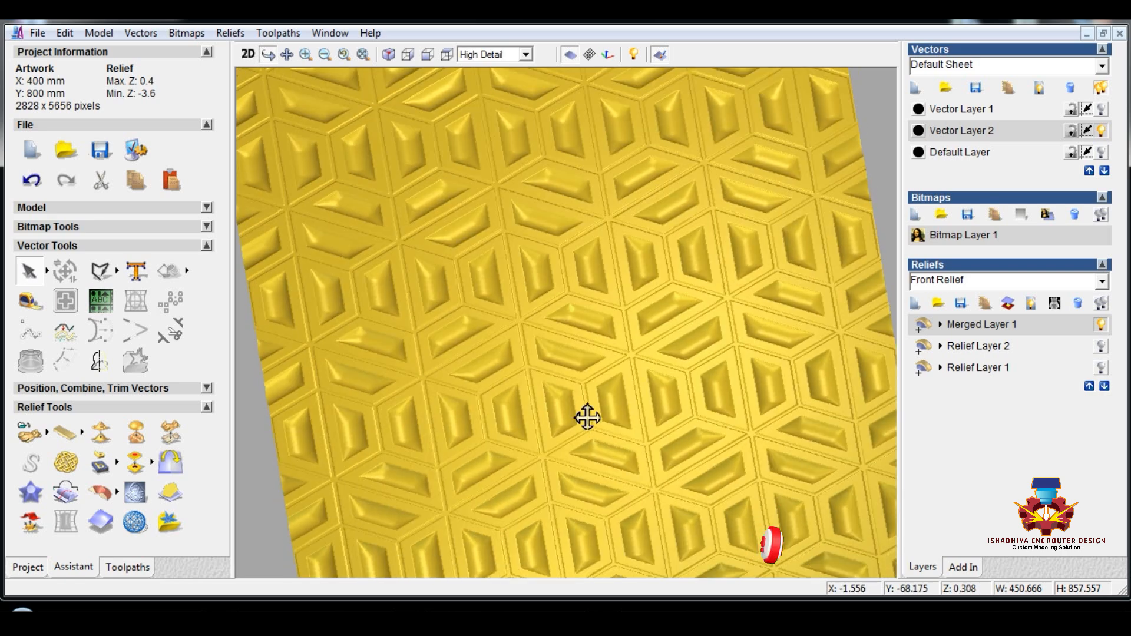